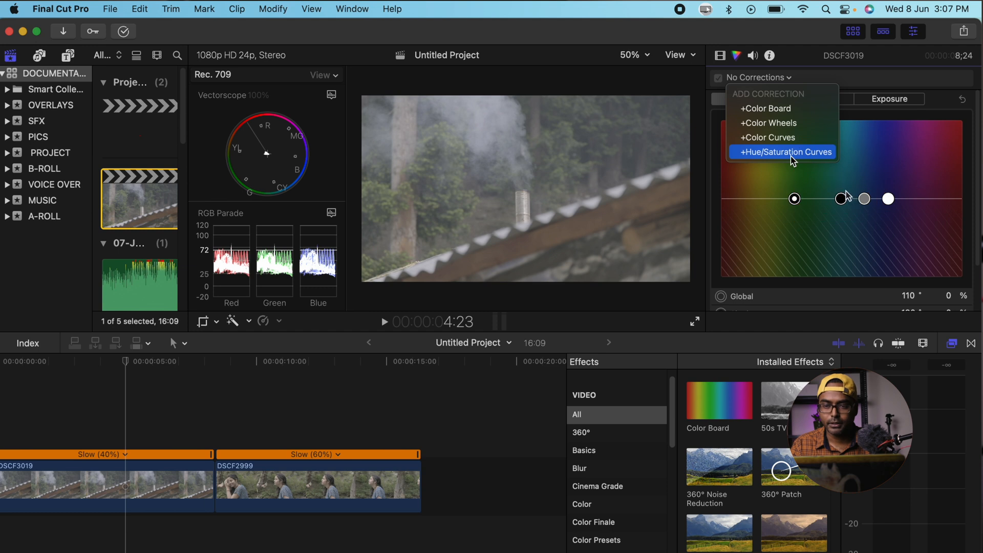
# Switch the waveform scope's channels from RGB Parade to Luma.
pyautogui.click(768, 35)
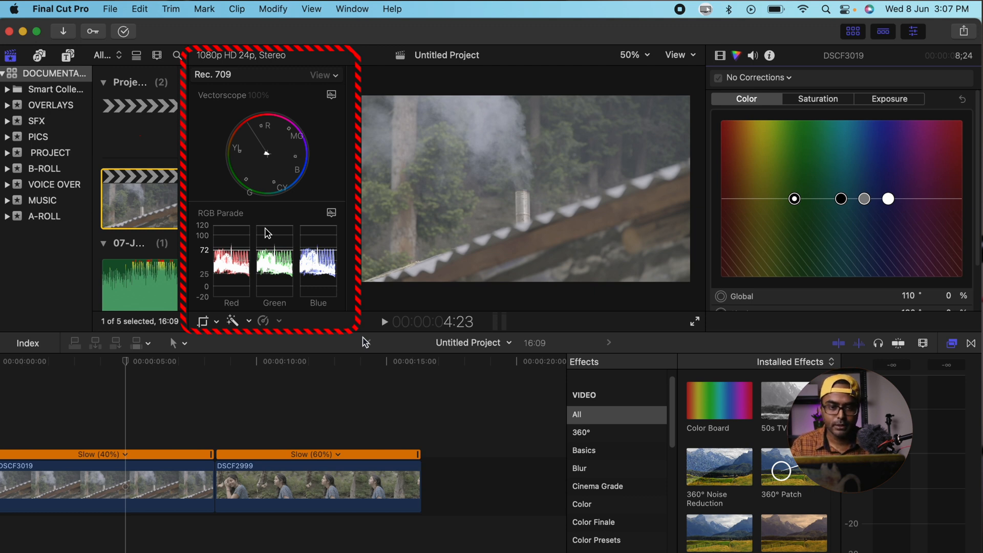
pyautogui.click(331, 213)
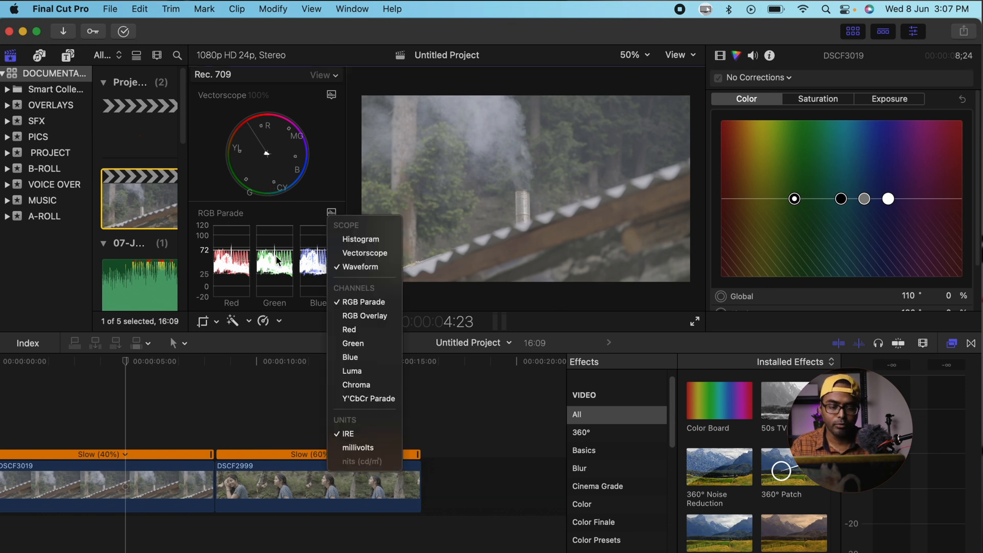
pyautogui.click(364, 376)
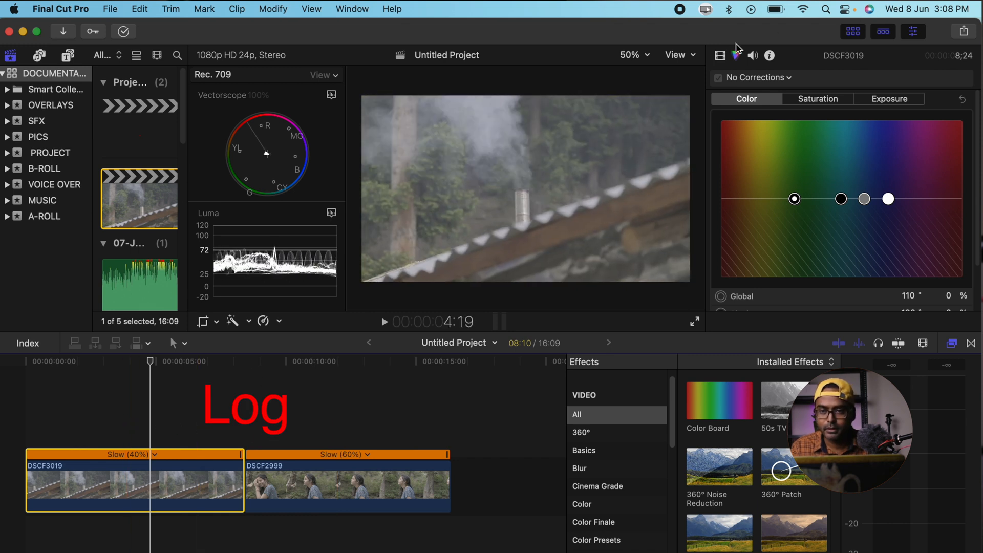
# Add a Color Wheels correction to the DSCF3019 clip.
pyautogui.click(721, 56)
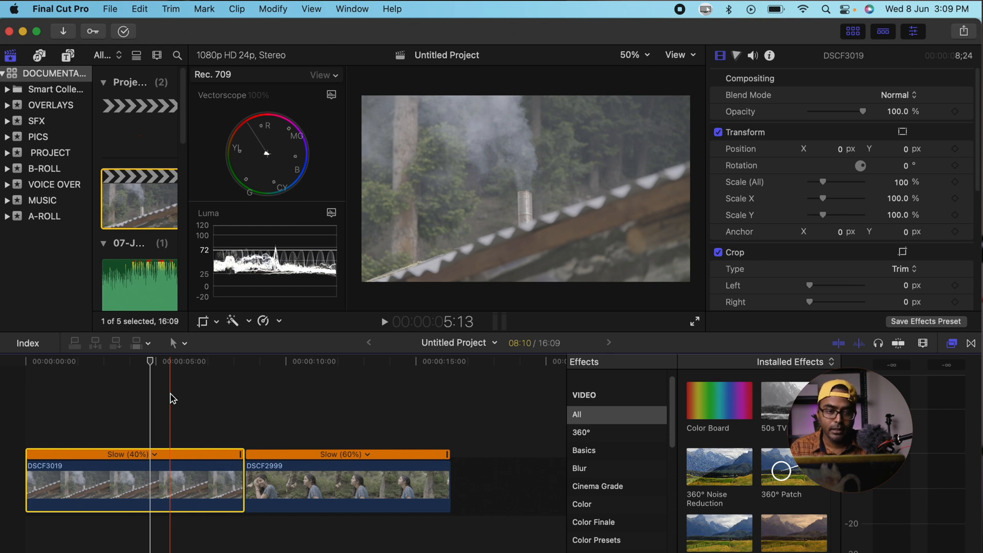
pyautogui.click(144, 434)
pyautogui.click(153, 494)
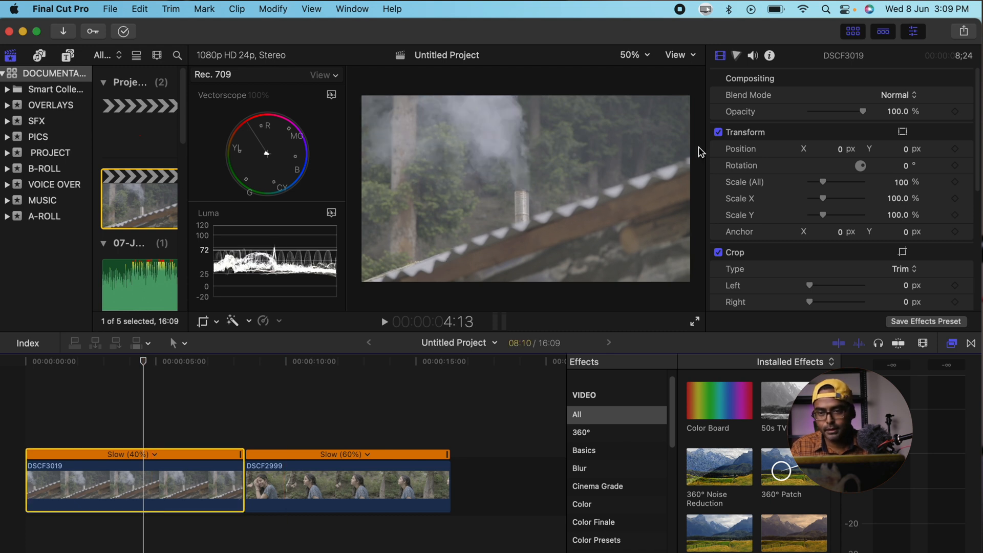
pyautogui.click(736, 56)
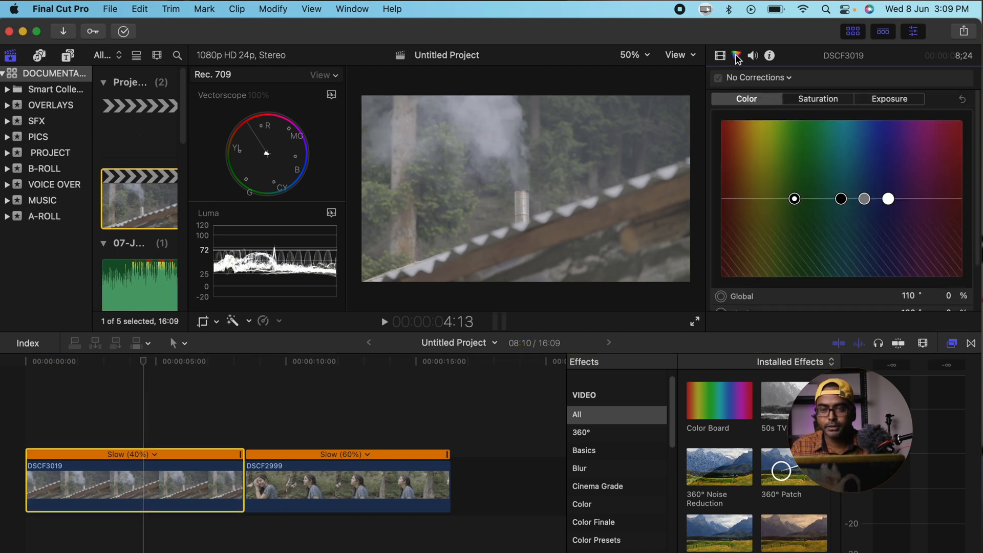
pyautogui.click(785, 82)
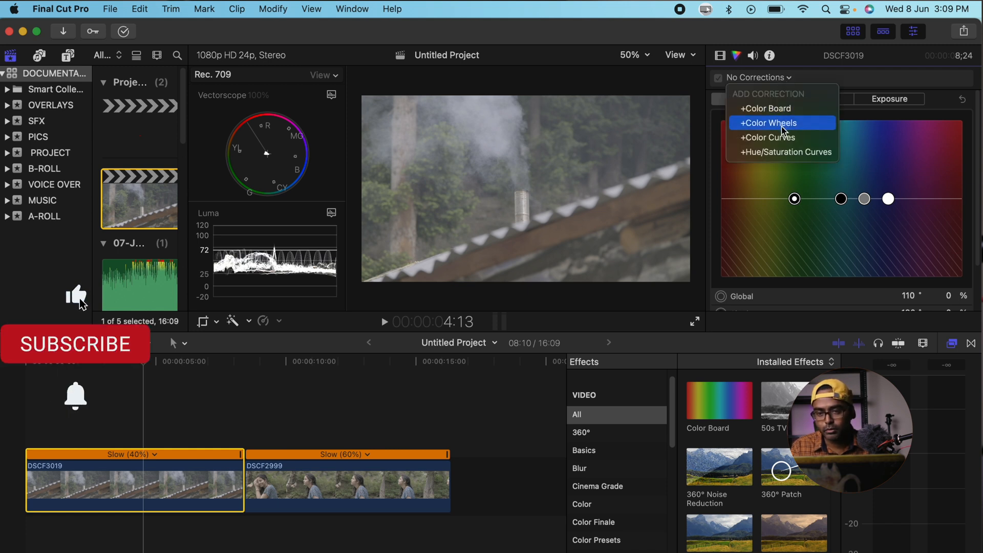
pyautogui.click(782, 129)
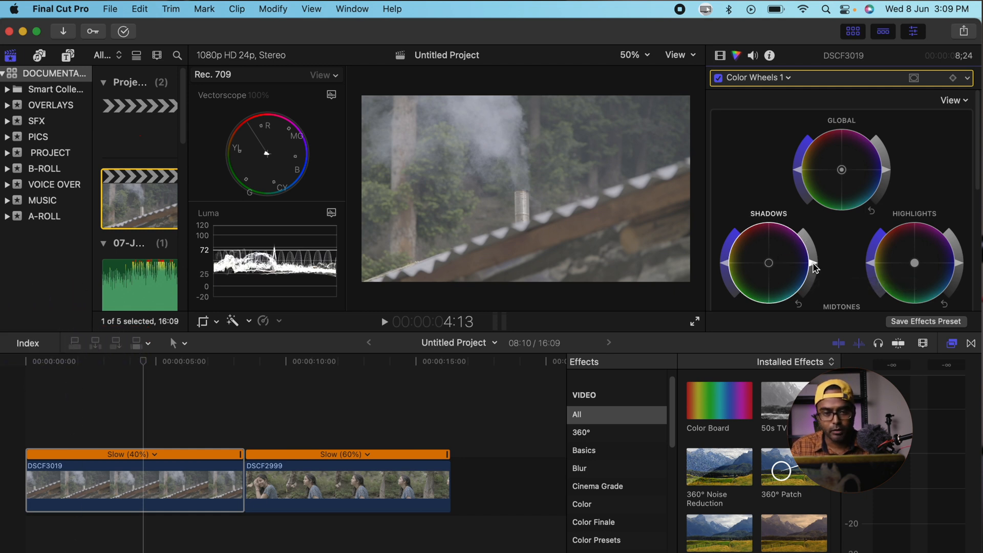
# Lower the shadows brightness on the color wheels and set the waveform scope to RGB Parade.
pyautogui.moveTo(815, 268); pyautogui.dragTo(809, 277)
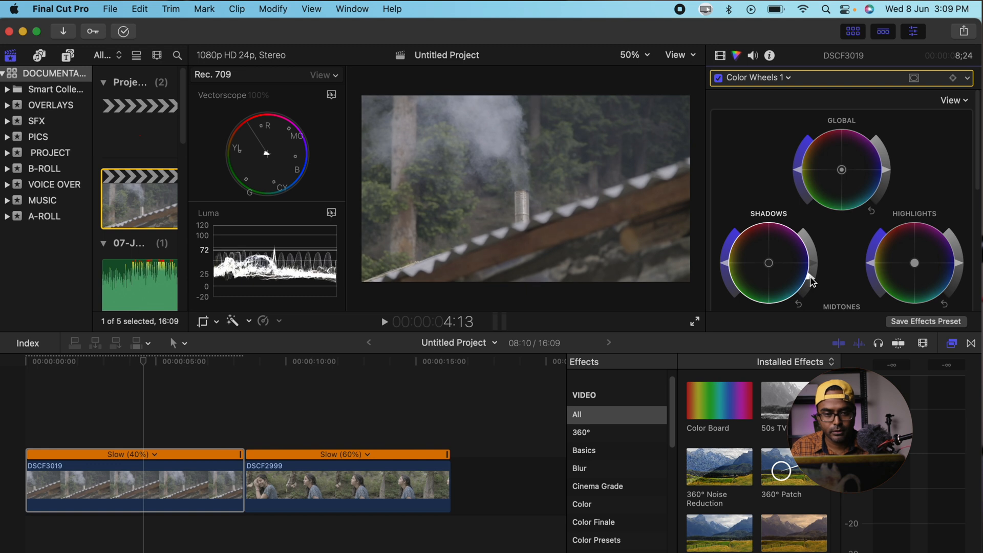
pyautogui.click(332, 215)
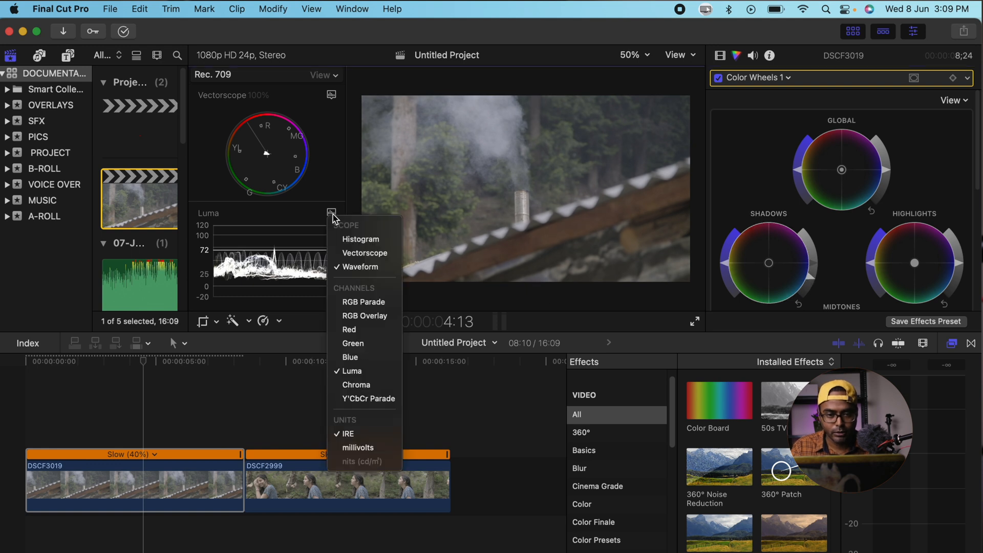
pyautogui.click(375, 305)
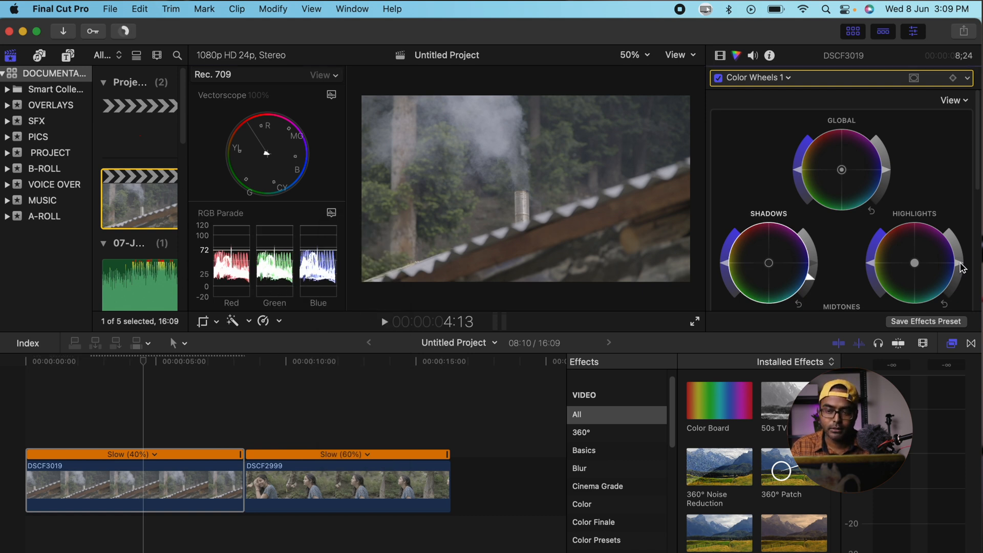
# Raise the highlights brightness and increase the global saturation on the color wheels.
pyautogui.moveTo(958, 258); pyautogui.dragTo(956, 246)
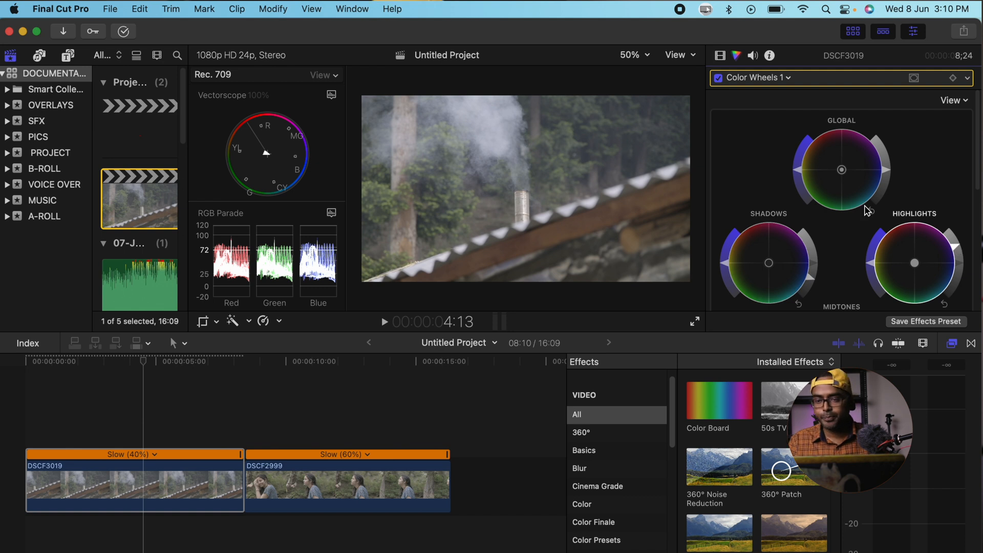
pyautogui.scroll(-1, 799, 199)
pyautogui.scroll(-2, 802, 204)
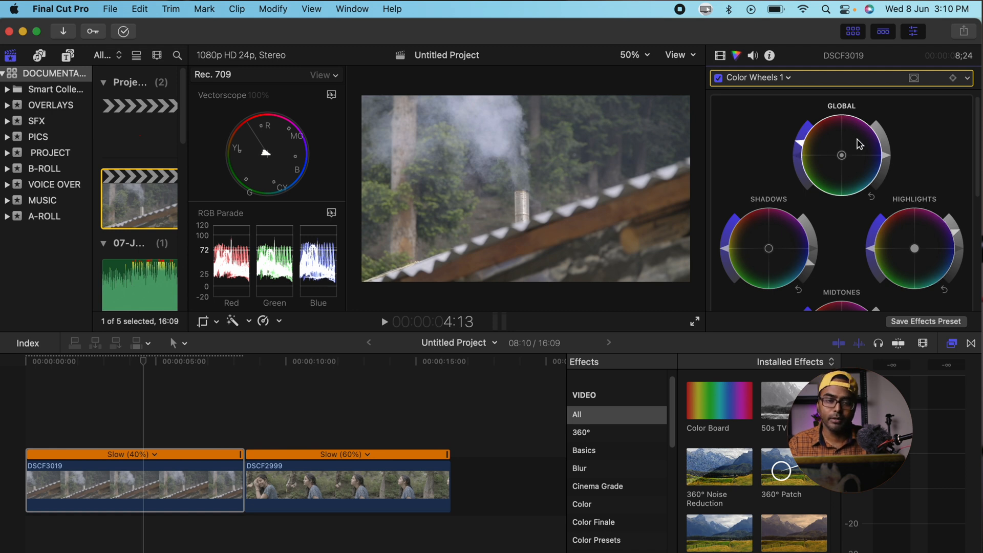
# Lower the midtones brightness of the Color Wheels 1 correction to deepen the contrast.
pyautogui.scroll(-3, 847, 235)
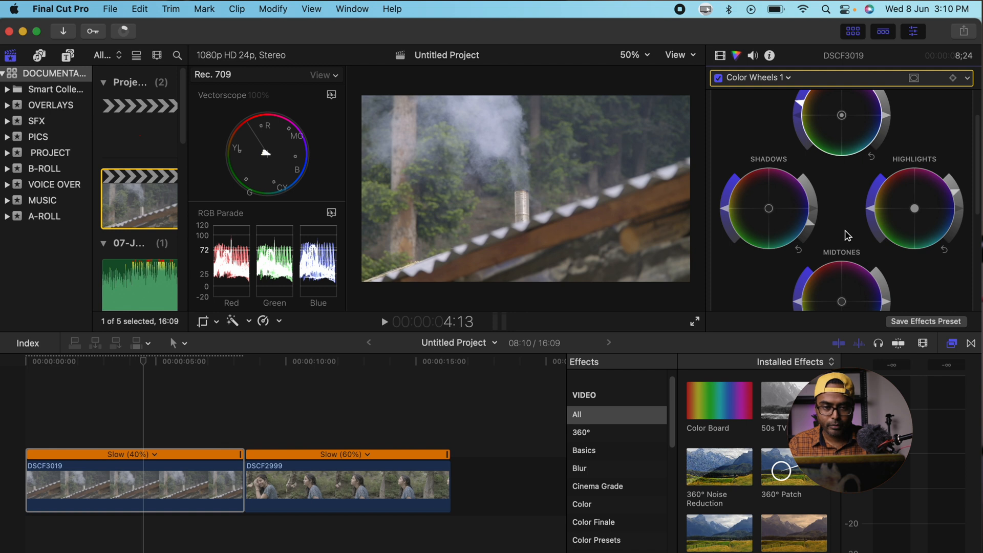
pyautogui.scroll(-5, 814, 195)
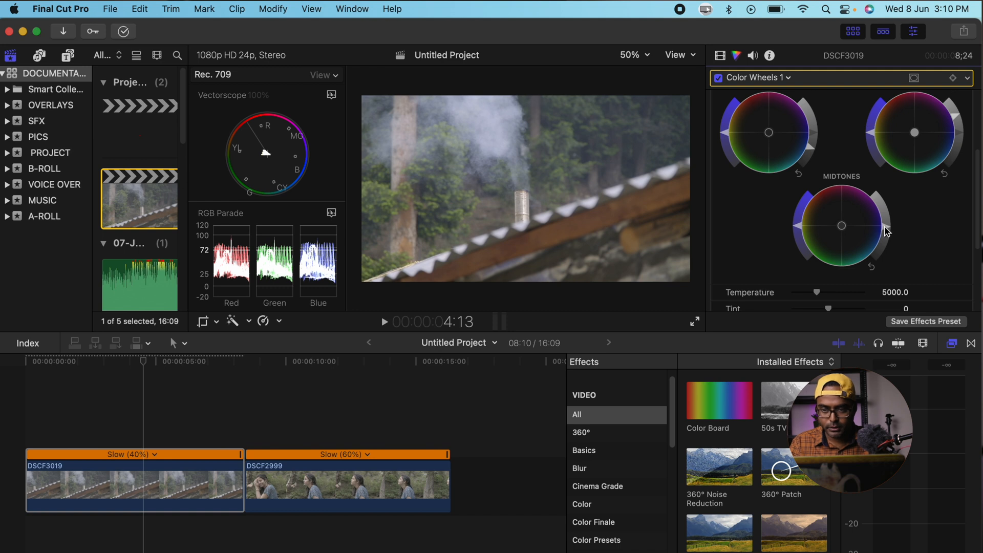
pyautogui.moveTo(886, 232); pyautogui.dragTo(883, 250)
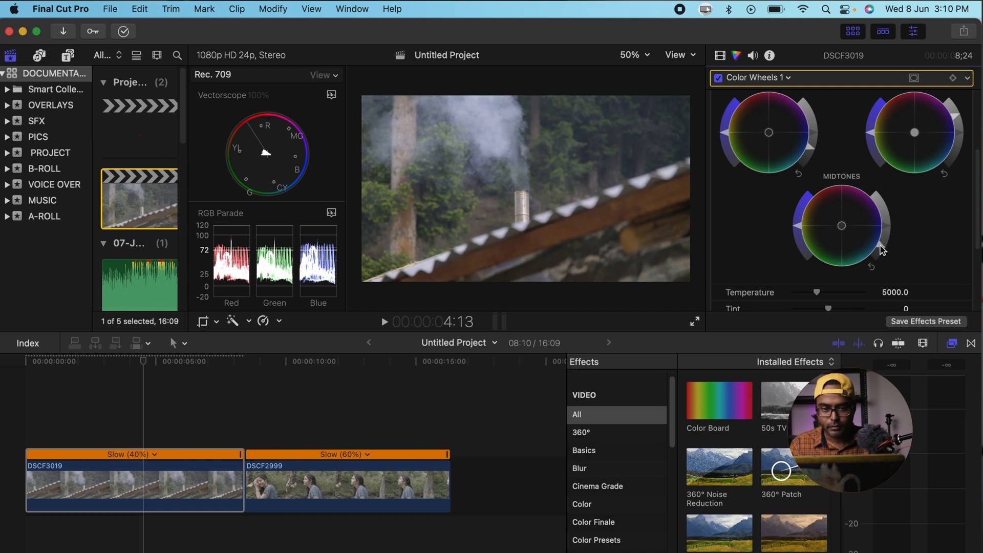
pyautogui.moveTo(882, 250); pyautogui.dragTo(882, 250)
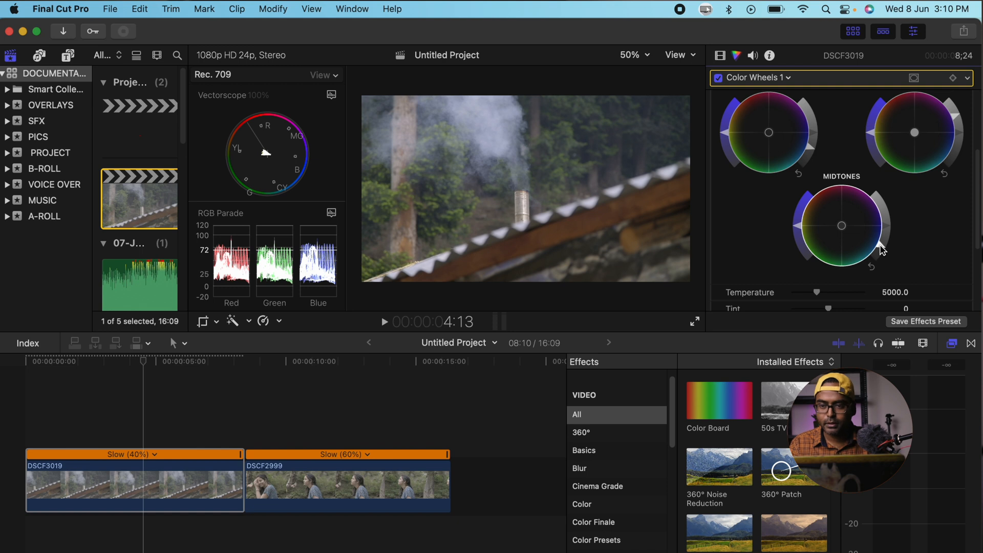
pyautogui.scroll(2, 840, 193)
pyautogui.scroll(-1, 841, 194)
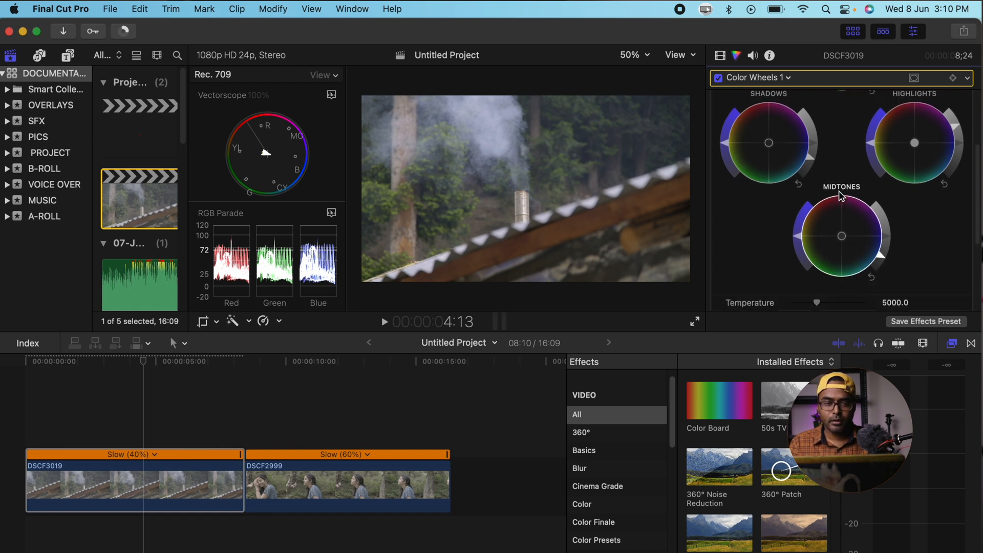
# Add a Color Curves correction to the DSCF3019 clip.
pyautogui.click(789, 78)
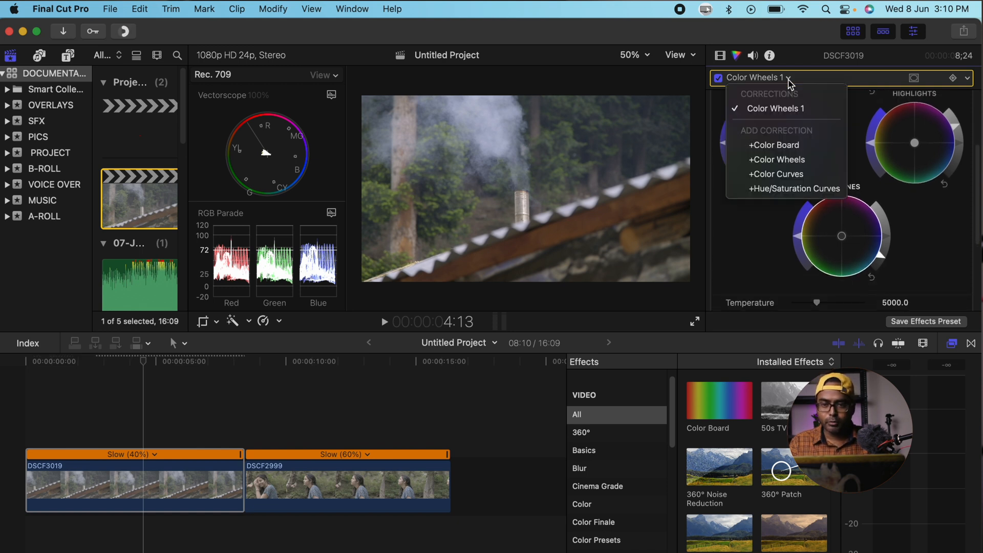
pyautogui.click(802, 174)
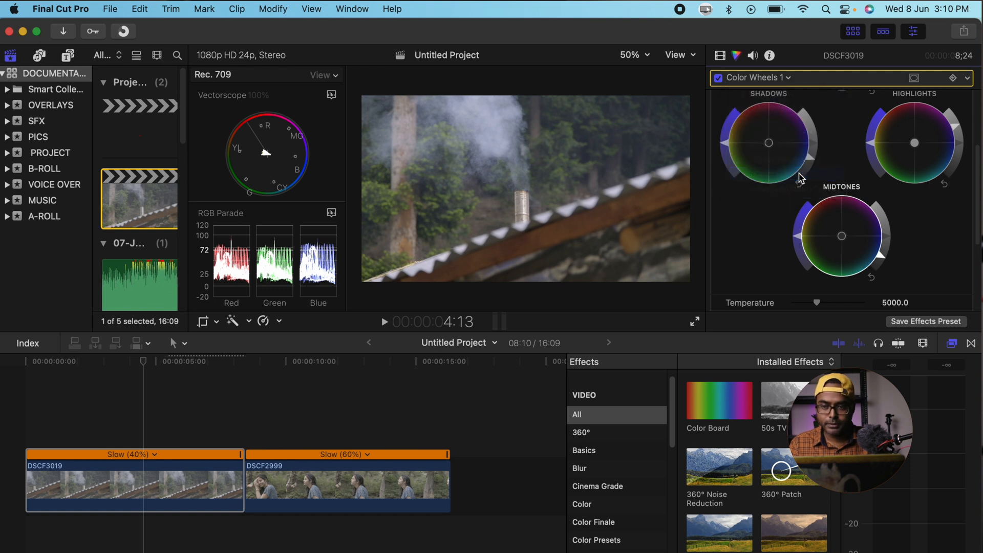
pyautogui.scroll(3, 834, 187)
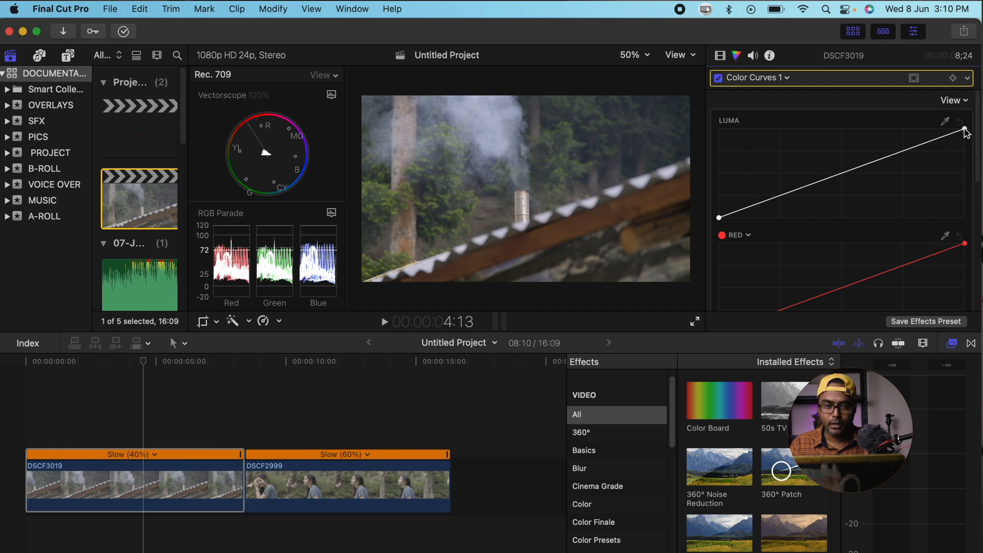
# Shape the luma curve into a gentle S, with one point lowered in the shadows and one raised in the highlights.
pyautogui.click(779, 196)
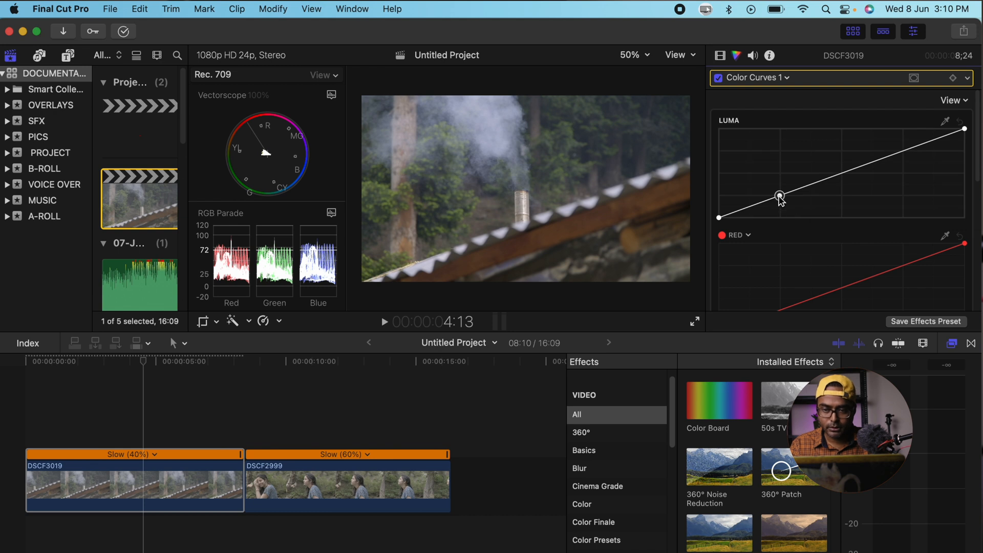
pyautogui.moveTo(780, 199); pyautogui.dragTo(780, 203)
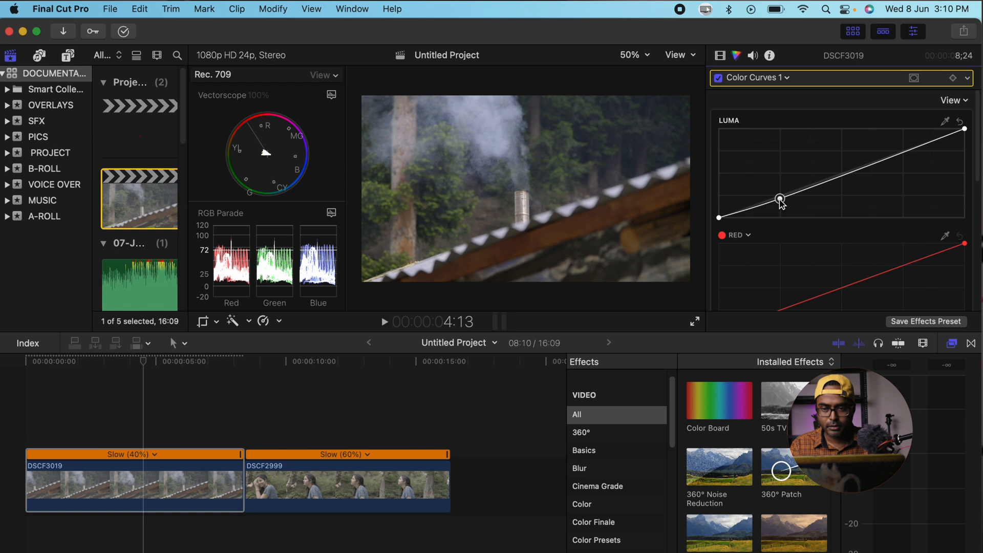
pyautogui.click(905, 153)
pyautogui.moveTo(904, 153); pyautogui.dragTo(905, 148)
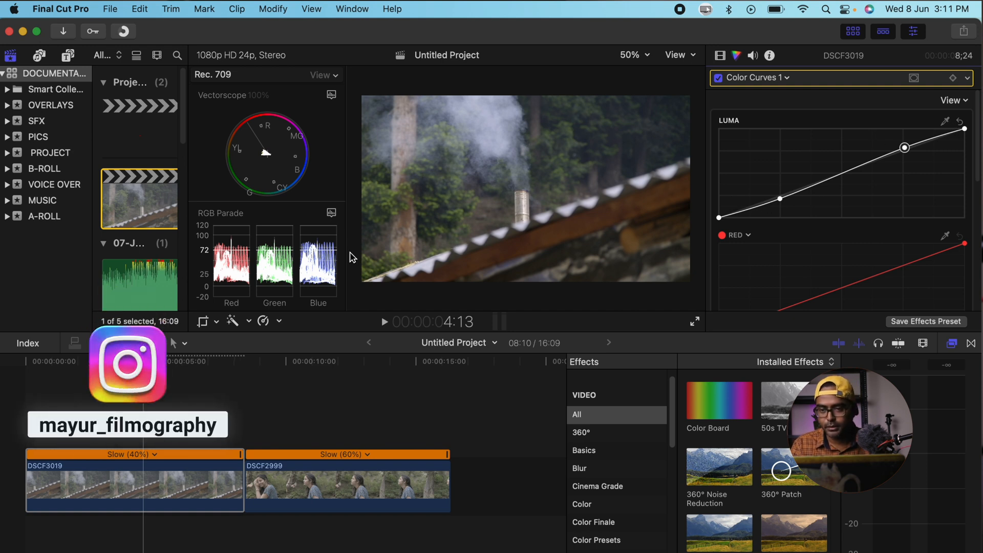
# Add a second Color Wheels correction to the DSCF3019 clip.
pyautogui.click(720, 56)
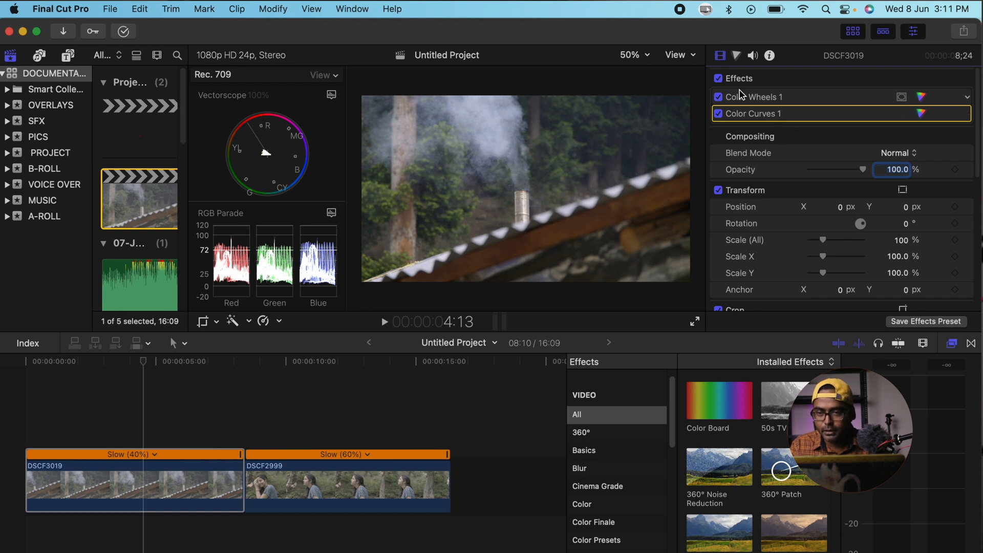
pyautogui.click(737, 56)
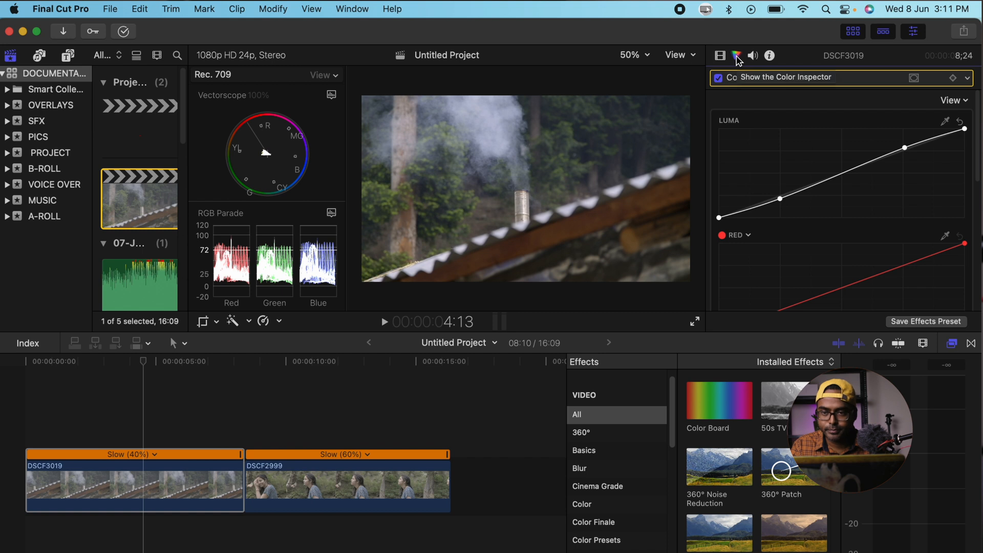
pyautogui.click(787, 78)
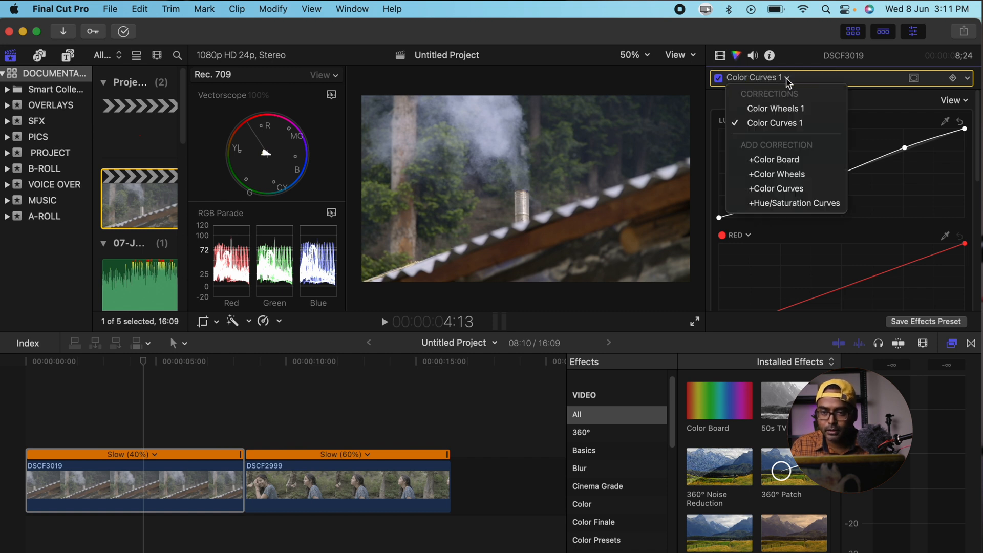
pyautogui.click(800, 179)
# On Color Wheels 2, tint the shadows toward blue, and shift the highlights toward orange with raised brightness.
pyautogui.scroll(-2, 801, 205)
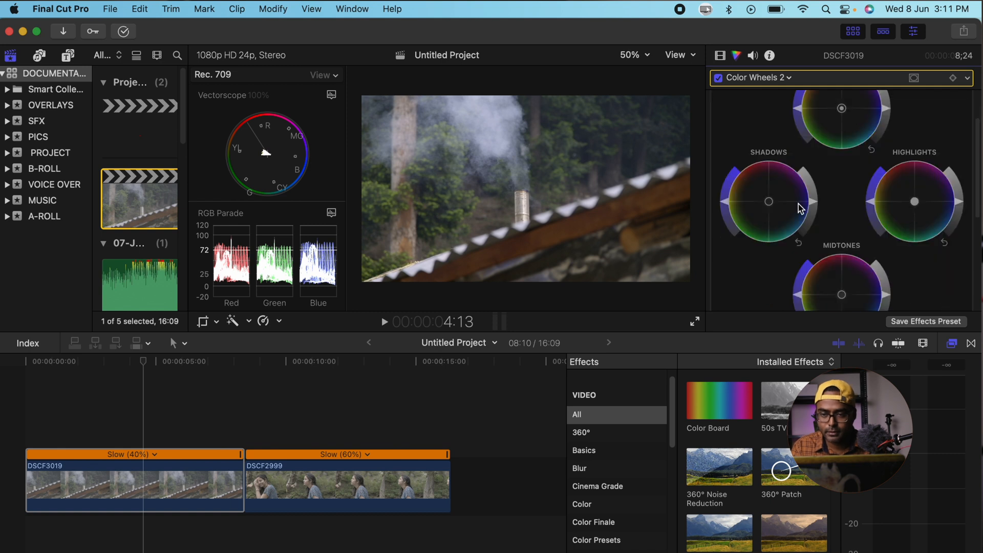
pyautogui.scroll(-1, 801, 207)
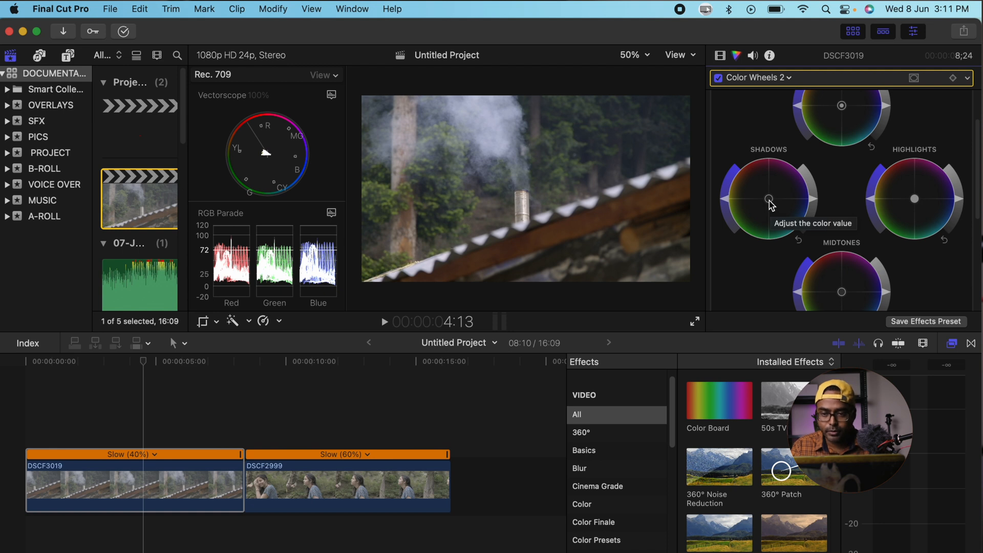
pyautogui.moveTo(769, 200); pyautogui.dragTo(796, 215)
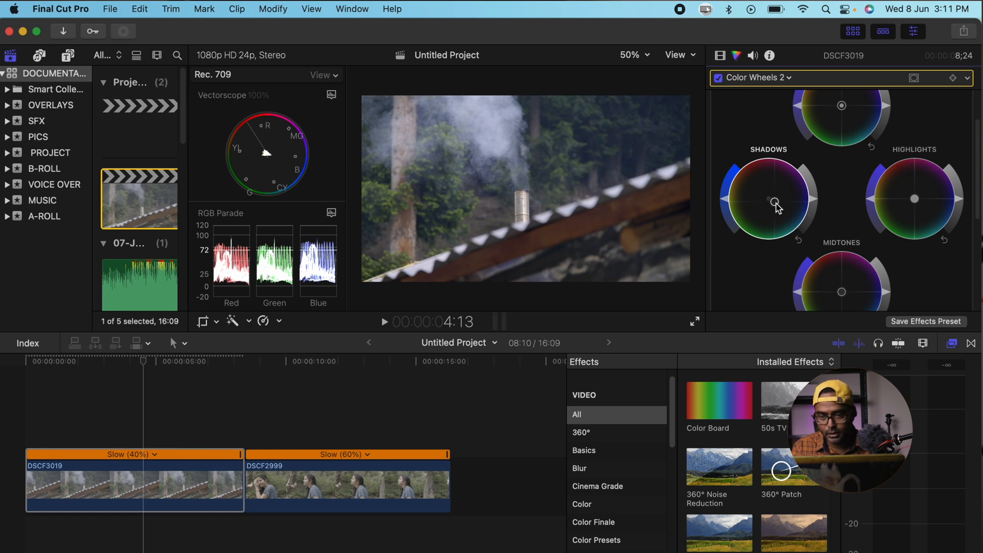
pyautogui.moveTo(776, 205); pyautogui.dragTo(797, 224)
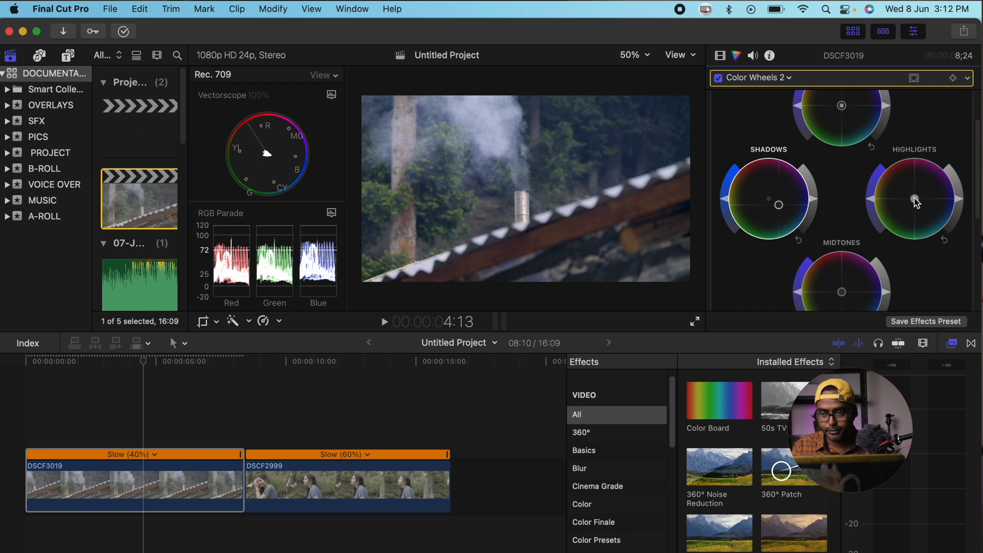
pyautogui.moveTo(915, 202); pyautogui.dragTo(887, 172)
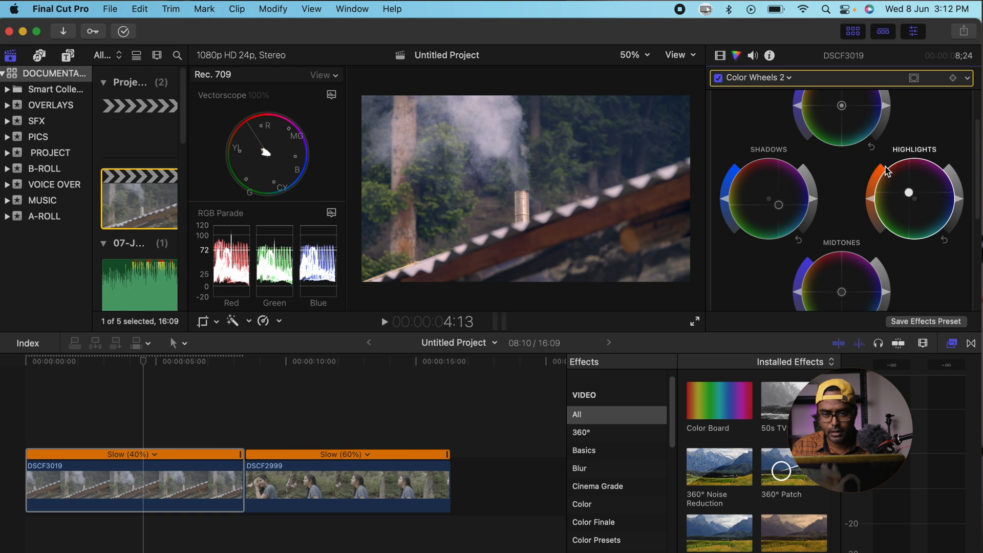
pyautogui.scroll(-2, 859, 181)
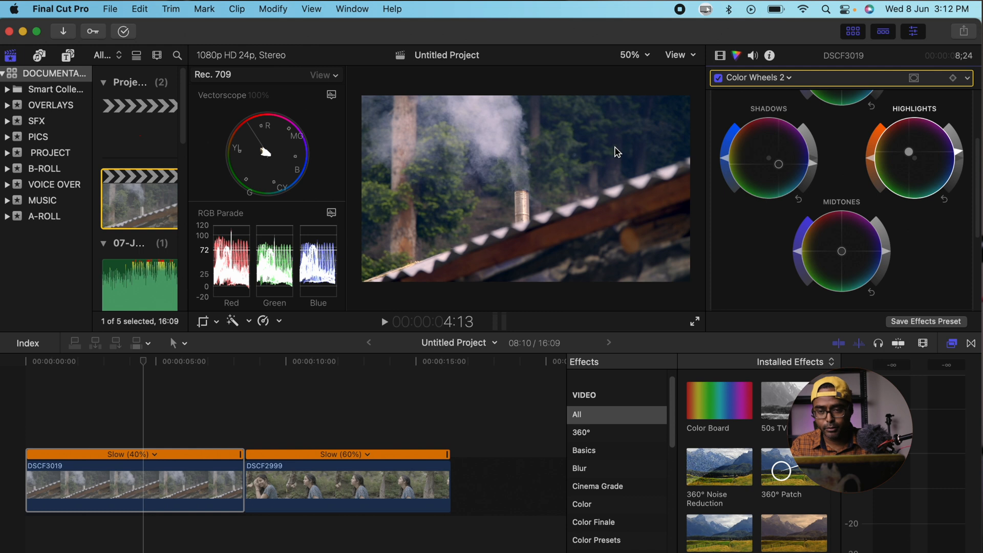
# Switch the Color Wheels 2 correction off and on repeatedly to compare the image with and without the blue-orange look.
pyautogui.click(719, 78)
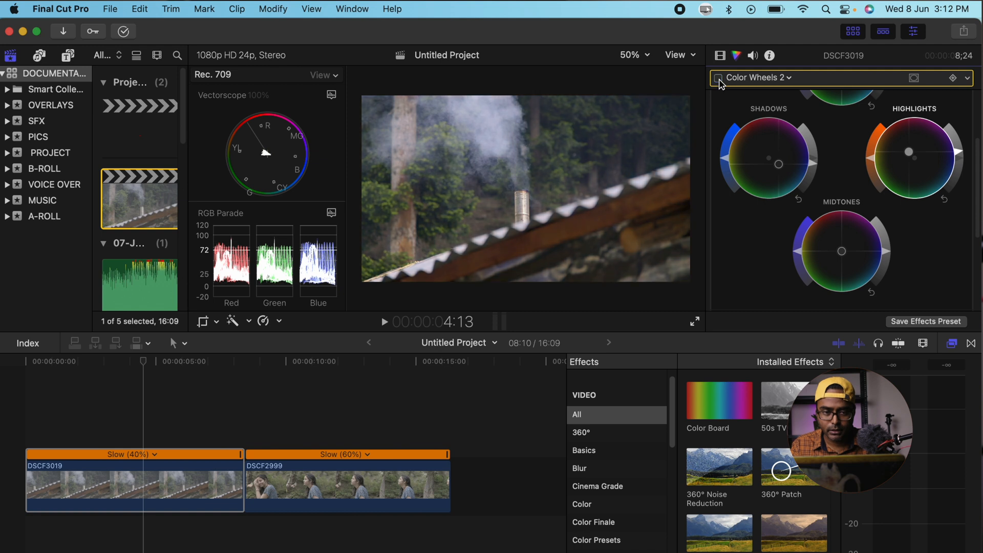
pyautogui.click(724, 81)
pyautogui.click(723, 81)
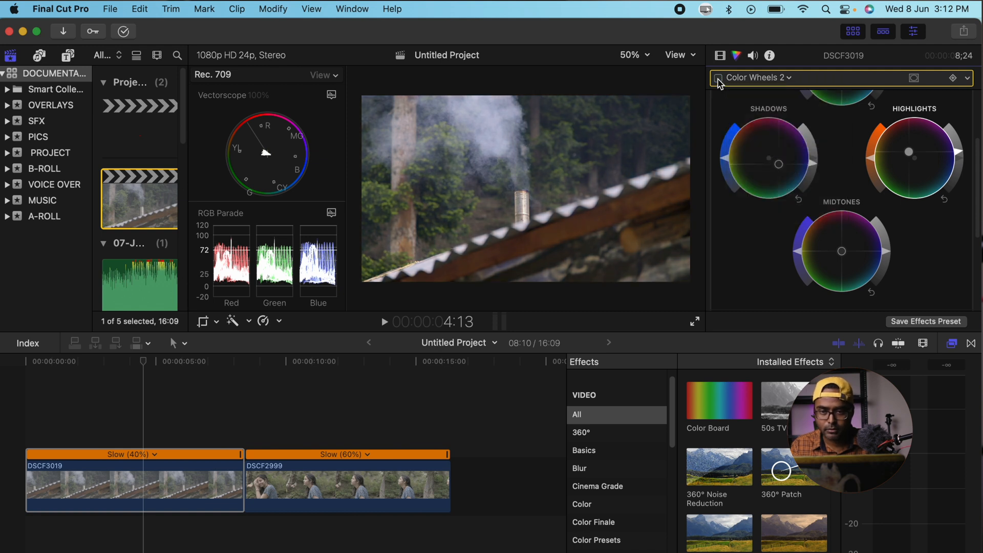
pyautogui.click(719, 79)
pyautogui.click(719, 78)
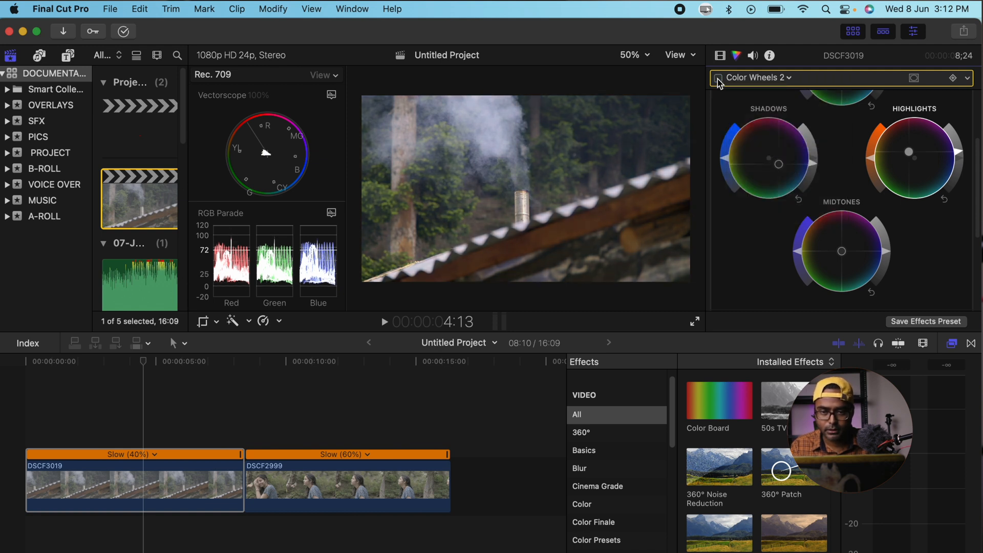
pyautogui.click(719, 78)
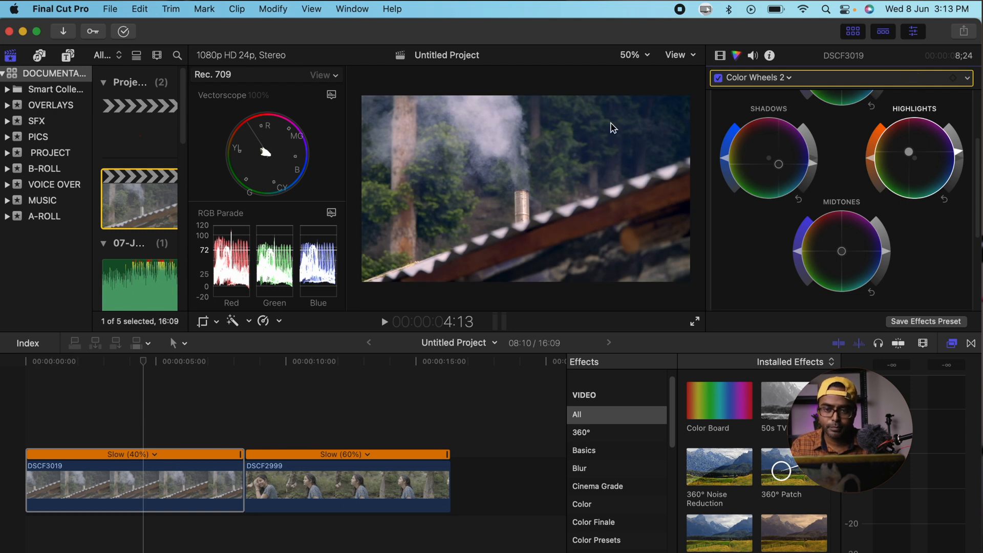
pyautogui.click(720, 79)
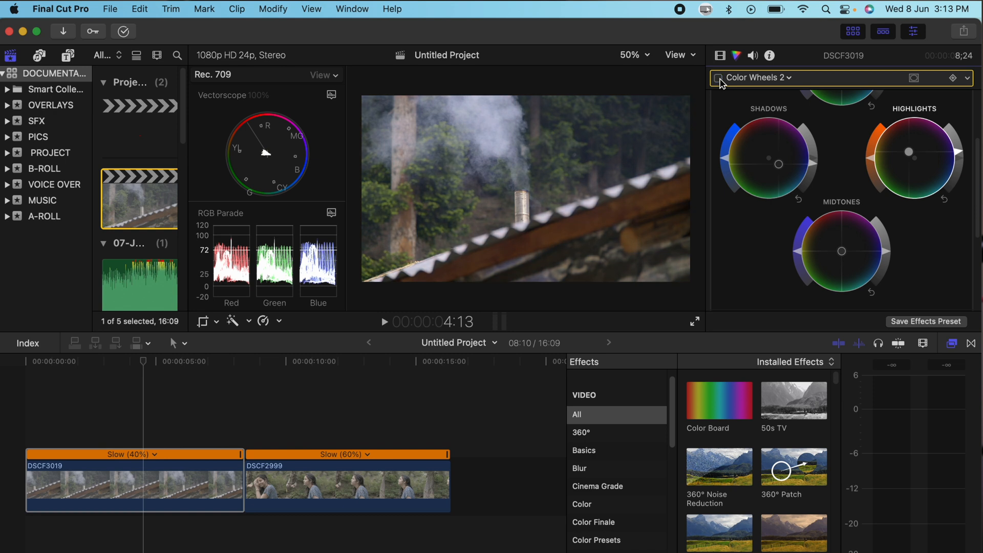
pyautogui.click(719, 79)
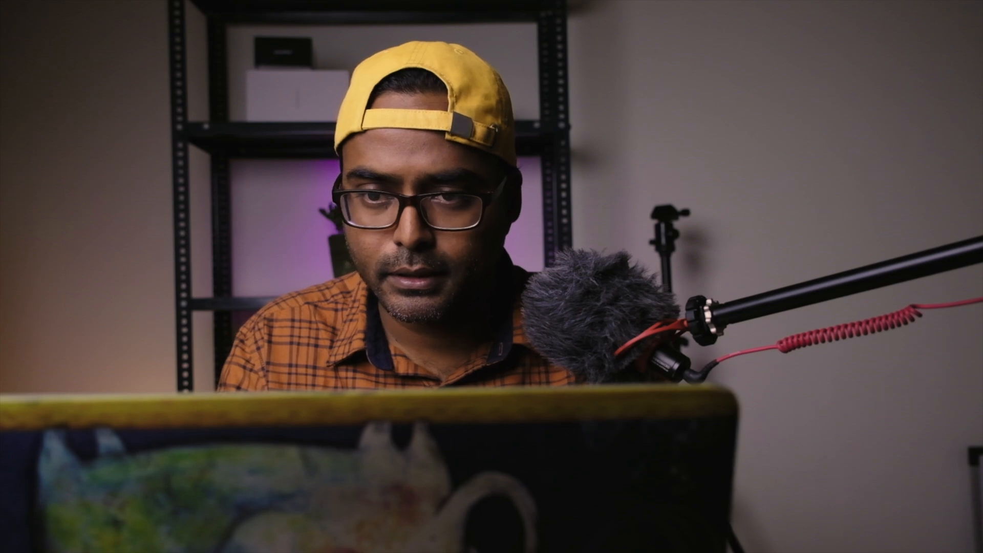
# Add a Hue/Saturation Curves correction to the DSCF3019 clip and look through its curves as far as Luma vs Sat.
pyautogui.click(789, 77)
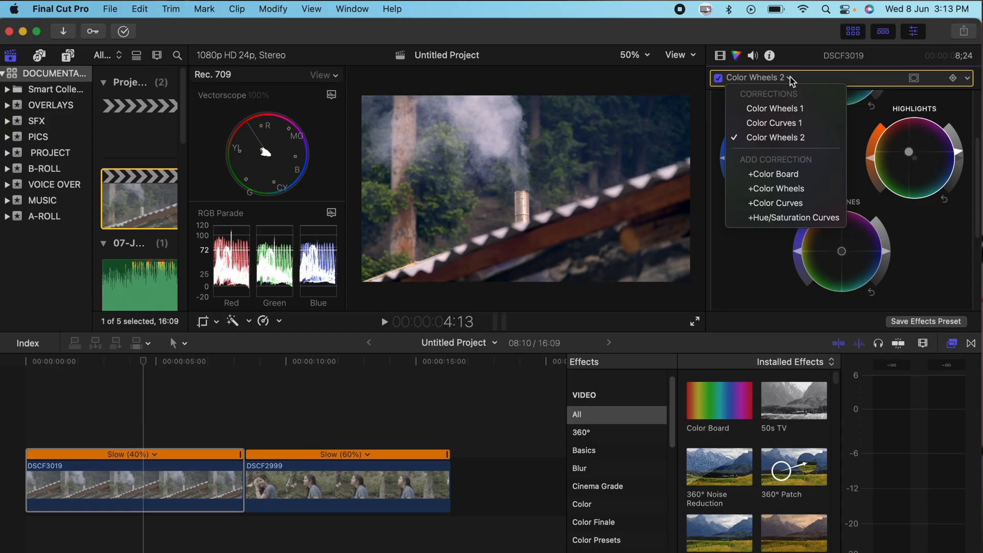
pyautogui.click(819, 217)
pyautogui.scroll(-4, 839, 231)
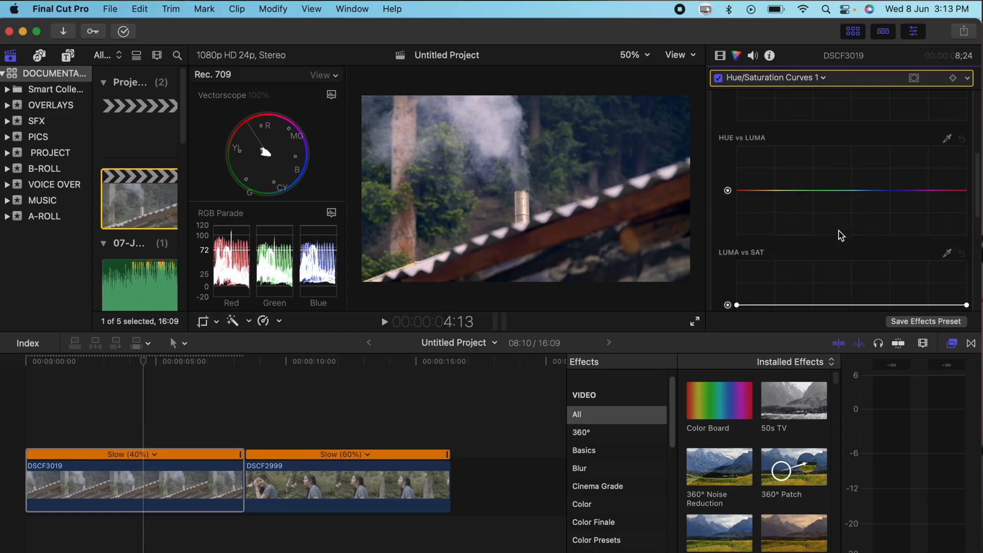
pyautogui.scroll(-3, 841, 233)
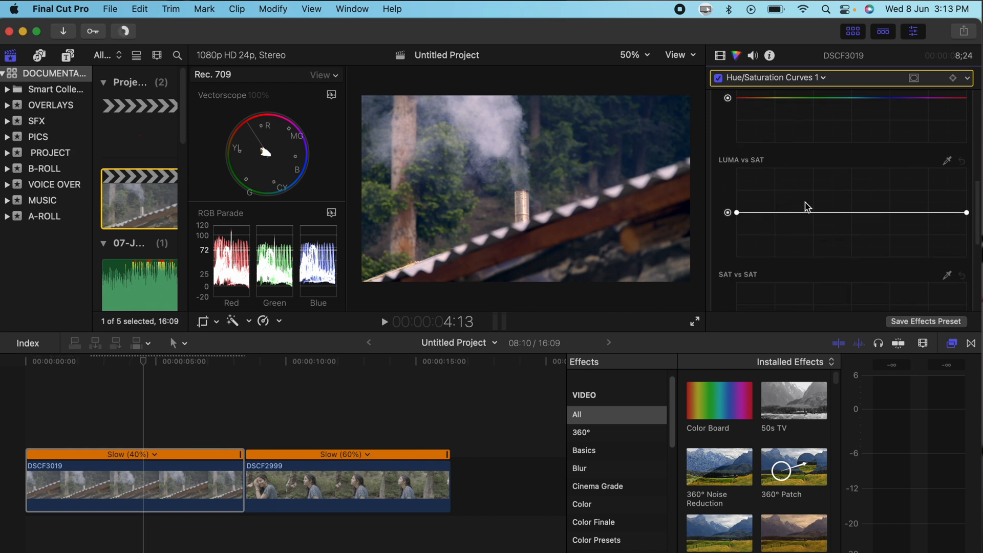
pyautogui.scroll(5, 807, 205)
pyautogui.scroll(-3, 802, 225)
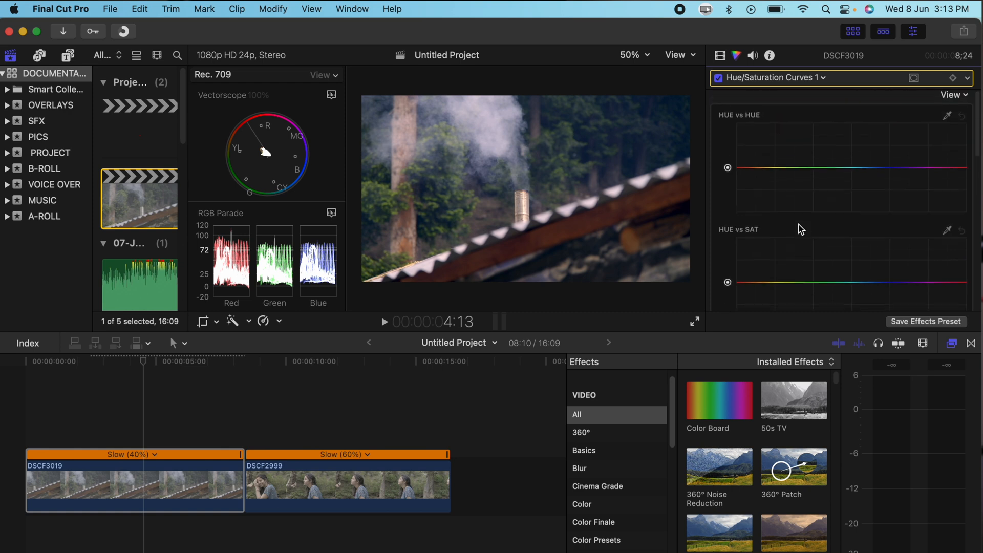
pyautogui.scroll(-3, 801, 229)
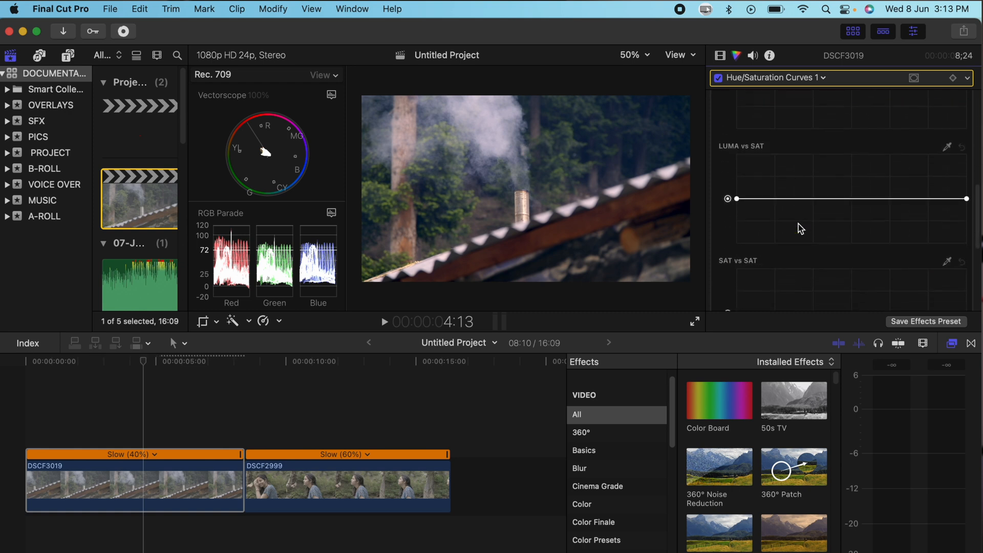
pyautogui.scroll(2, 798, 224)
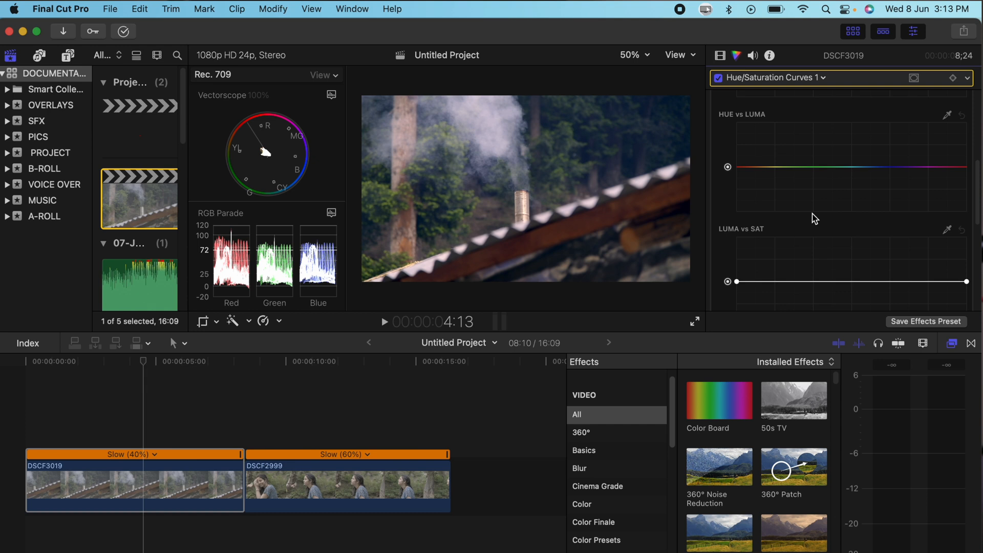
pyautogui.scroll(-2, 813, 217)
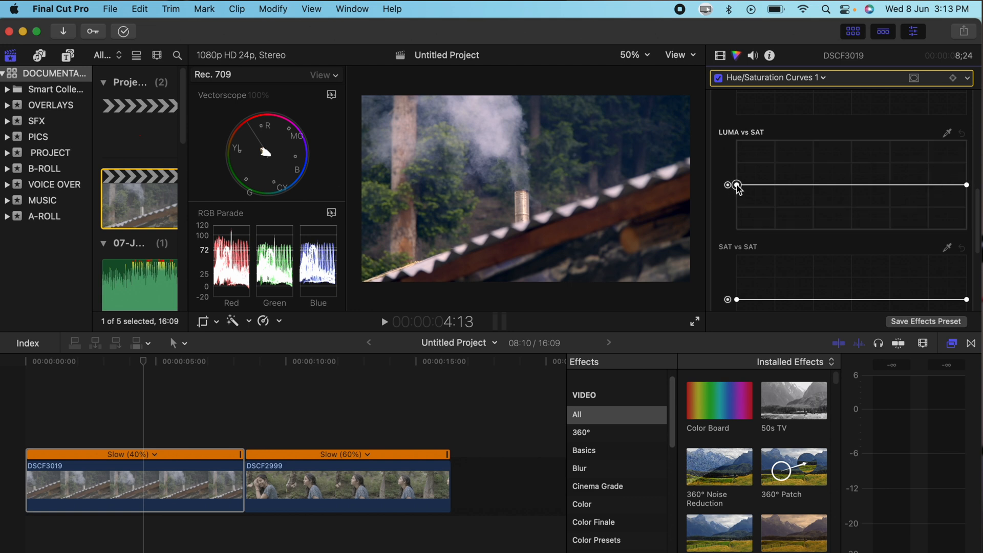
pyautogui.moveTo(737, 185); pyautogui.dragTo(759, 205)
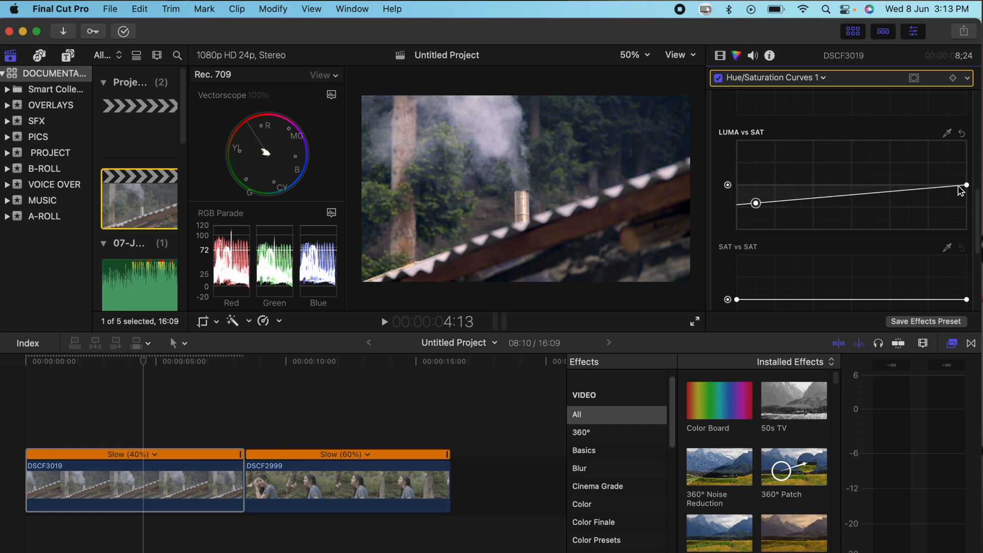
pyautogui.moveTo(967, 186); pyautogui.dragTo(876, 184)
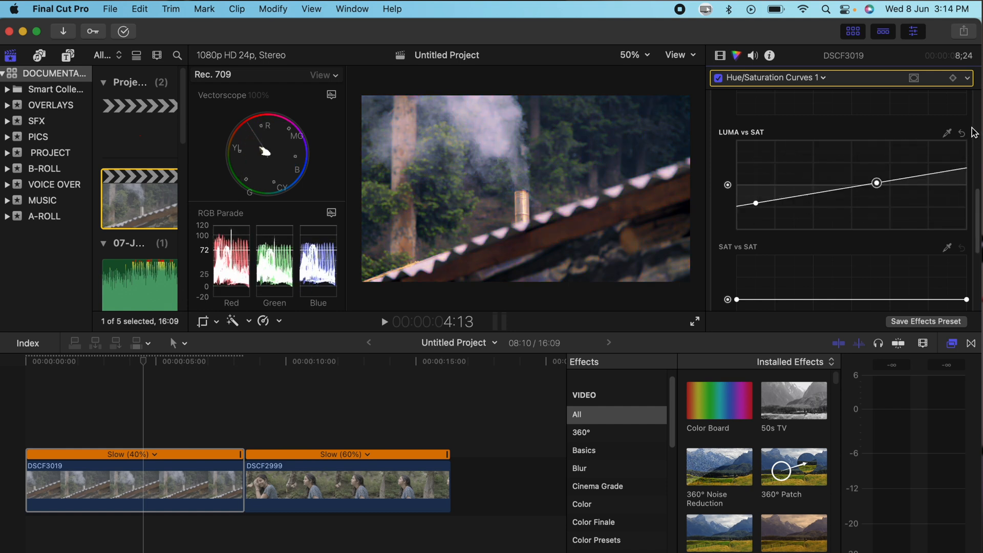
pyautogui.click(962, 134)
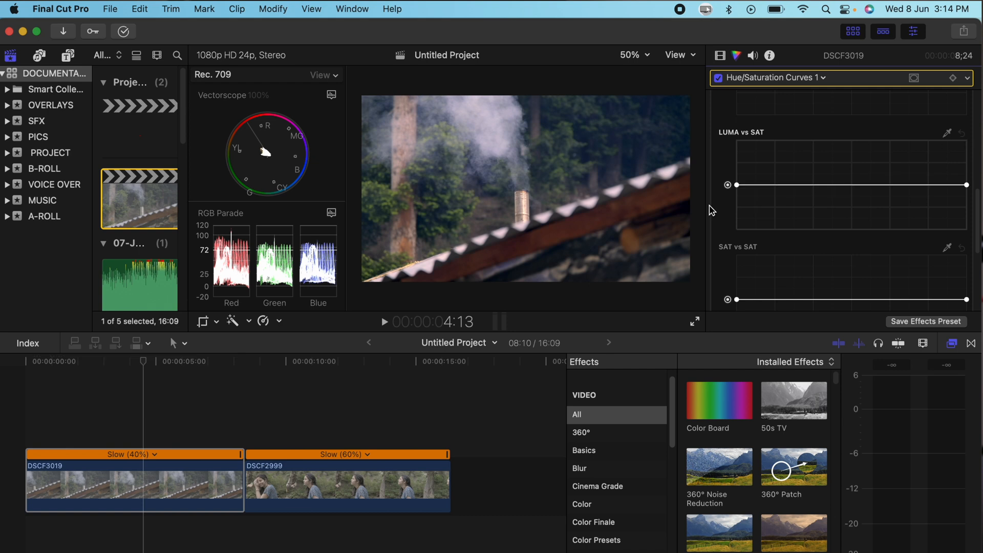
# Anchor a shadow point on the Luma vs Sat curve, lower the black end to minimum saturation, and compare the correction off and on.
pyautogui.click(781, 186)
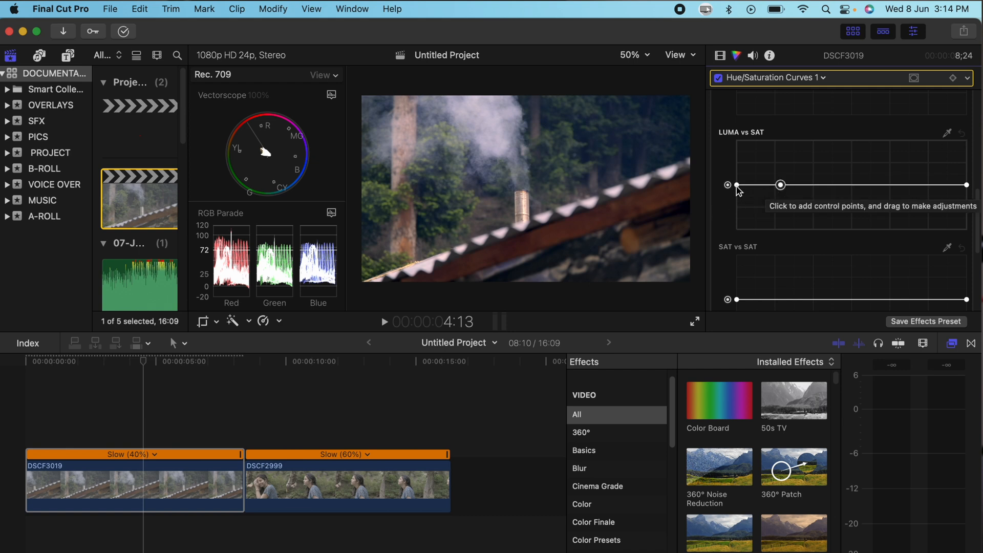
pyautogui.moveTo(738, 185); pyautogui.dragTo(747, 230)
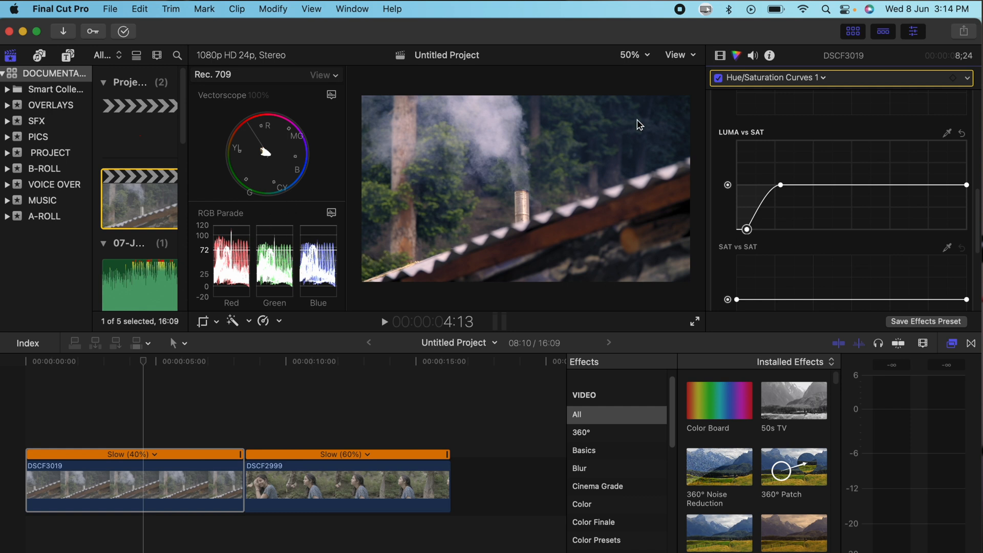
pyautogui.click(719, 79)
pyautogui.click(718, 78)
pyautogui.click(719, 79)
pyautogui.click(719, 78)
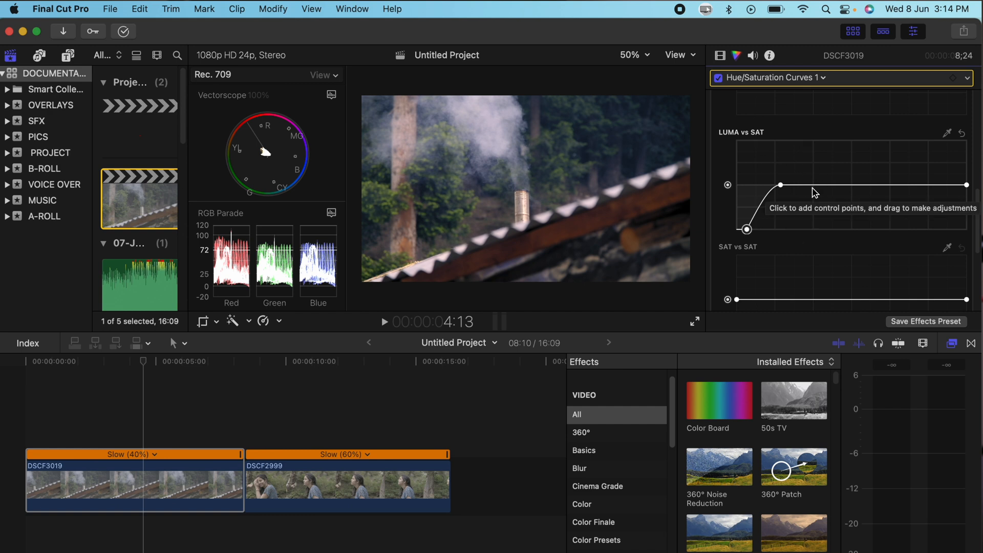
# Play back part of the graded DSCF3019 clip and compare the image with all its effects disabled and enabled.
pyautogui.click(721, 56)
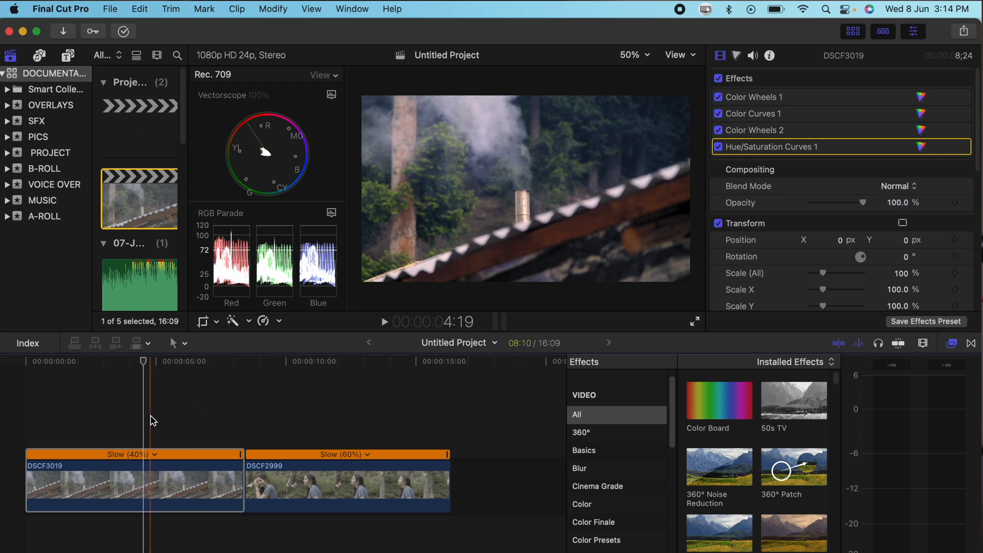
pyautogui.press('space')
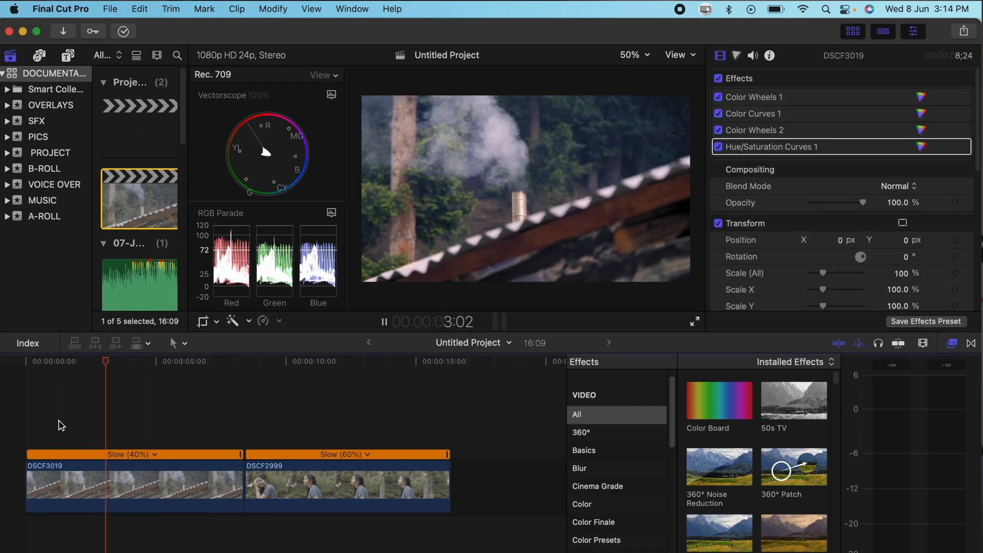
pyautogui.press('space')
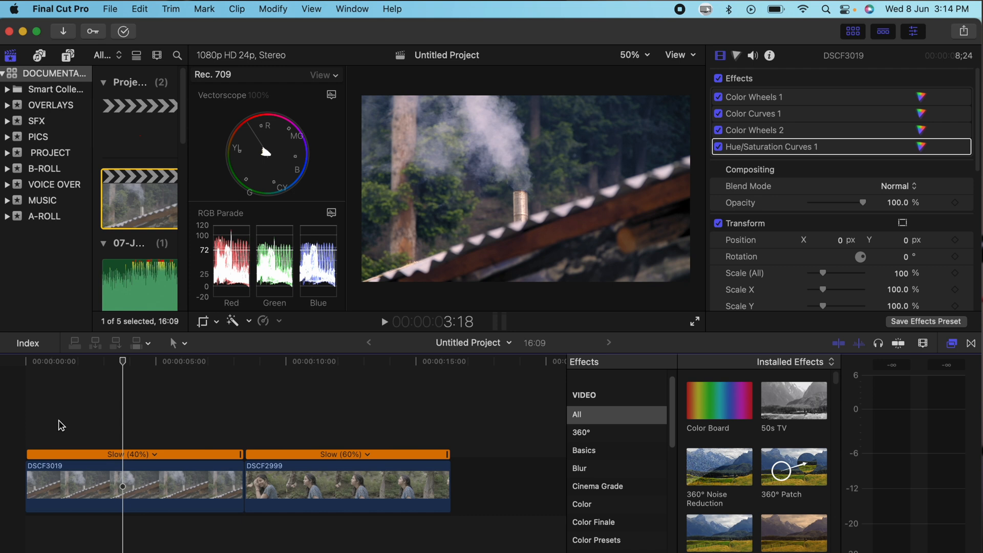
pyautogui.click(718, 78)
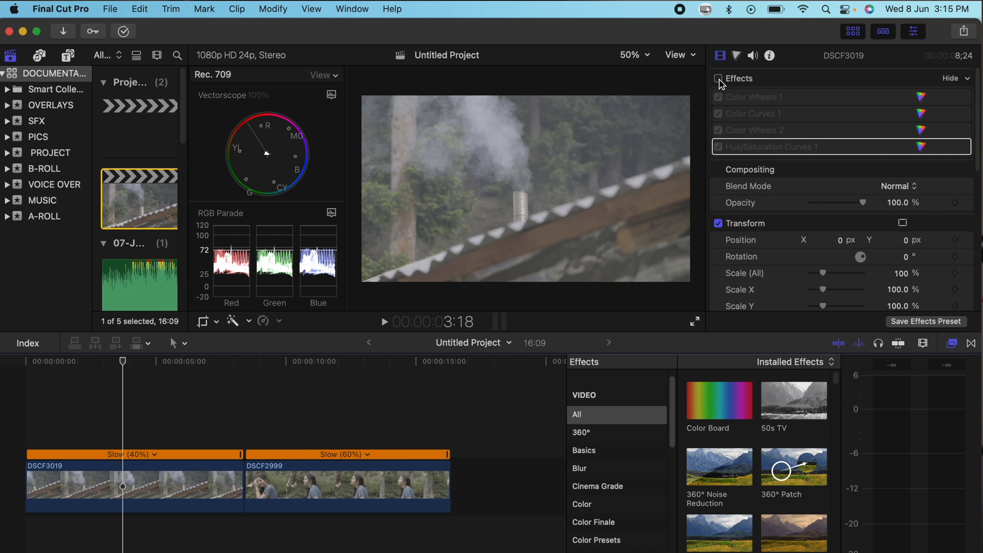
pyautogui.click(719, 79)
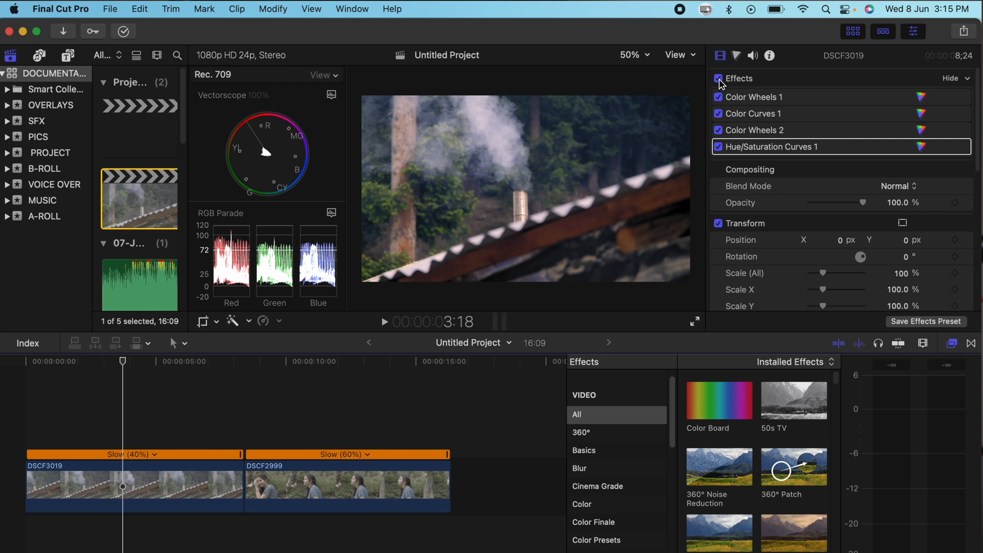
pyautogui.click(718, 78)
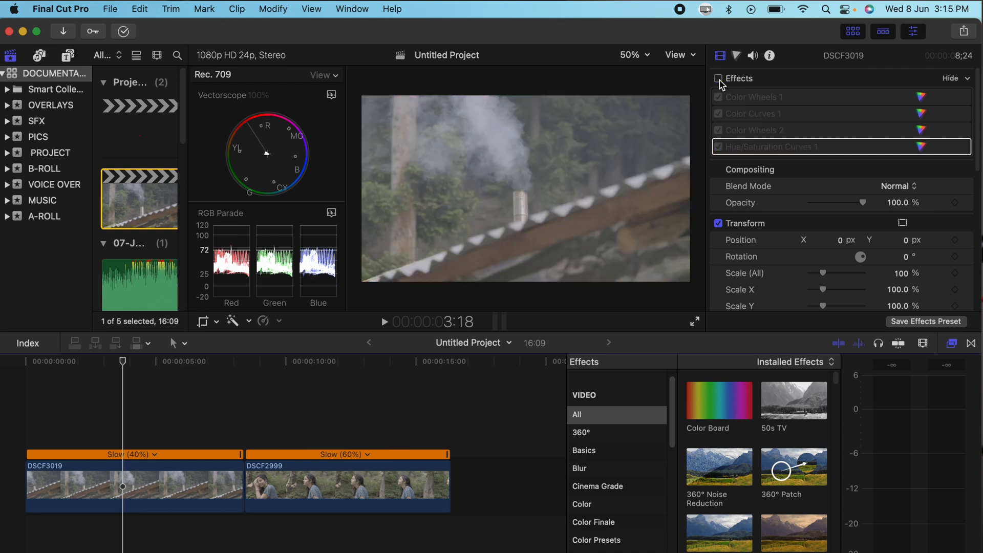
pyautogui.click(719, 78)
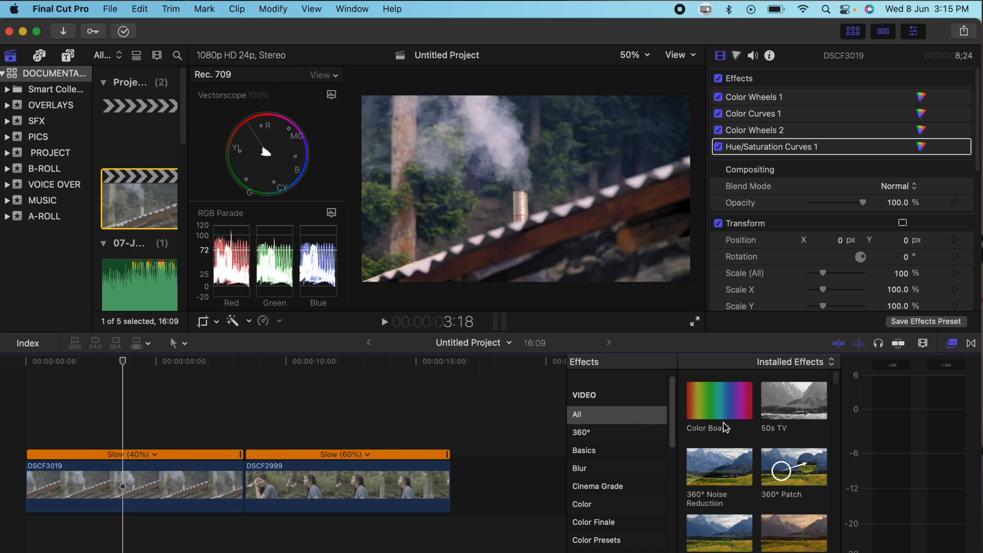
# Search the installed effects for "vig" and apply the Vignette effect to the DSCF3019 clip.
pyautogui.click(953, 345)
pyautogui.click(953, 344)
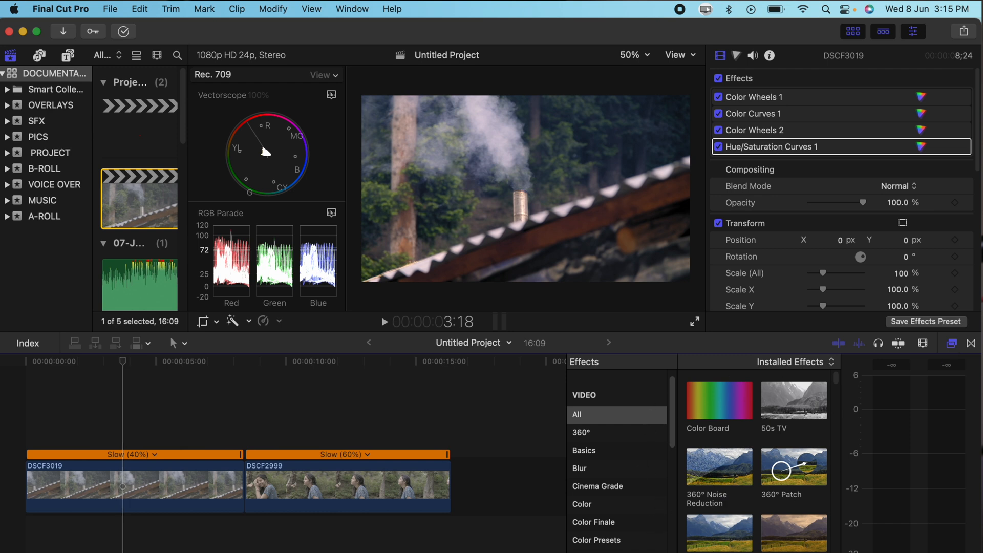
pyautogui.write('vig')
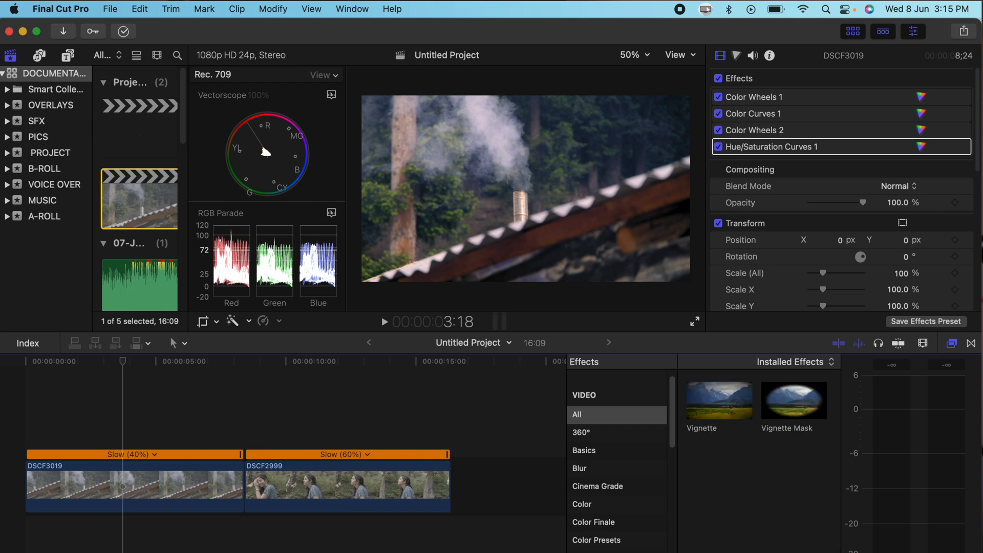
pyautogui.click(722, 412)
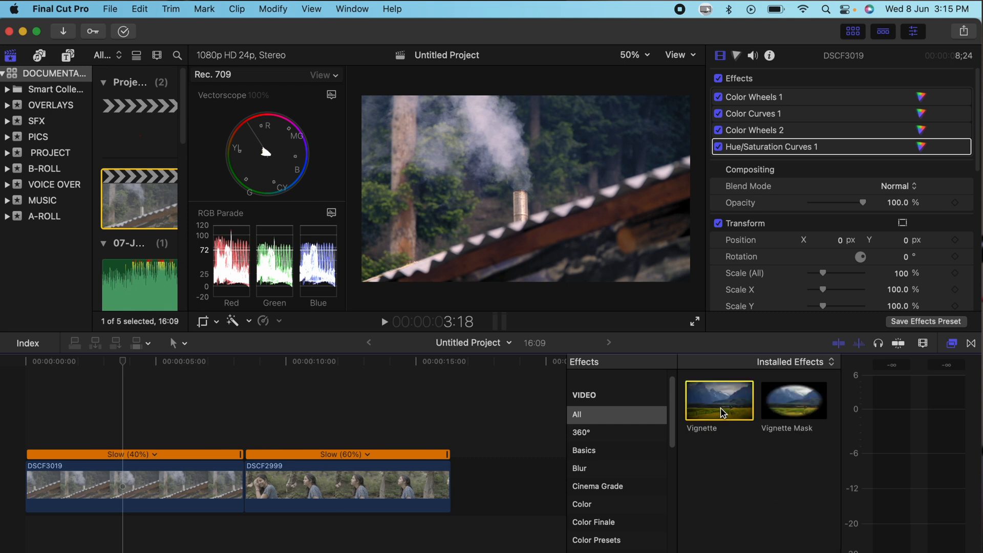
pyautogui.moveTo(722, 413); pyautogui.dragTo(171, 494)
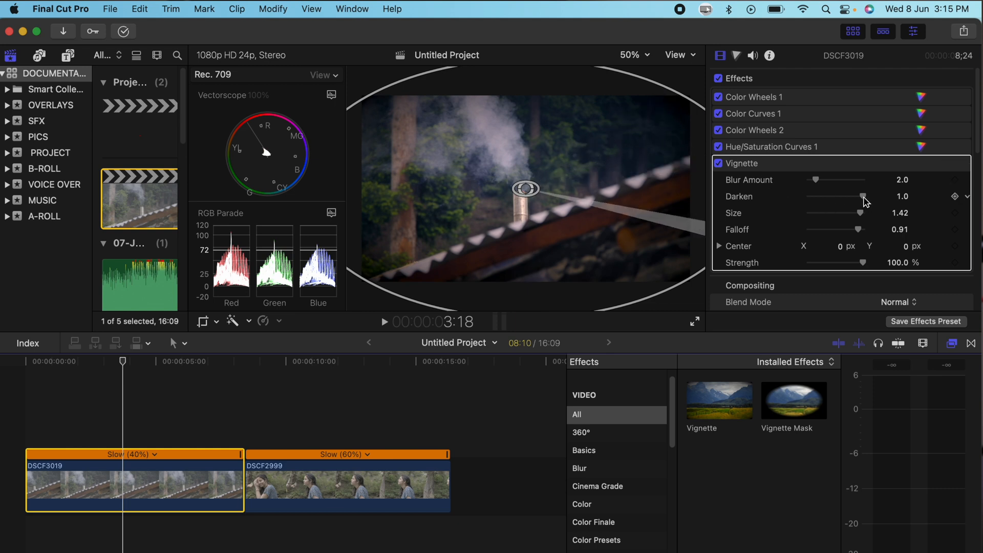
# Adjust the Vignette around the chimney to Darken 0.52, Size 1.11 and Falloff 0.84.
pyautogui.moveTo(864, 201); pyautogui.dragTo(832, 200)
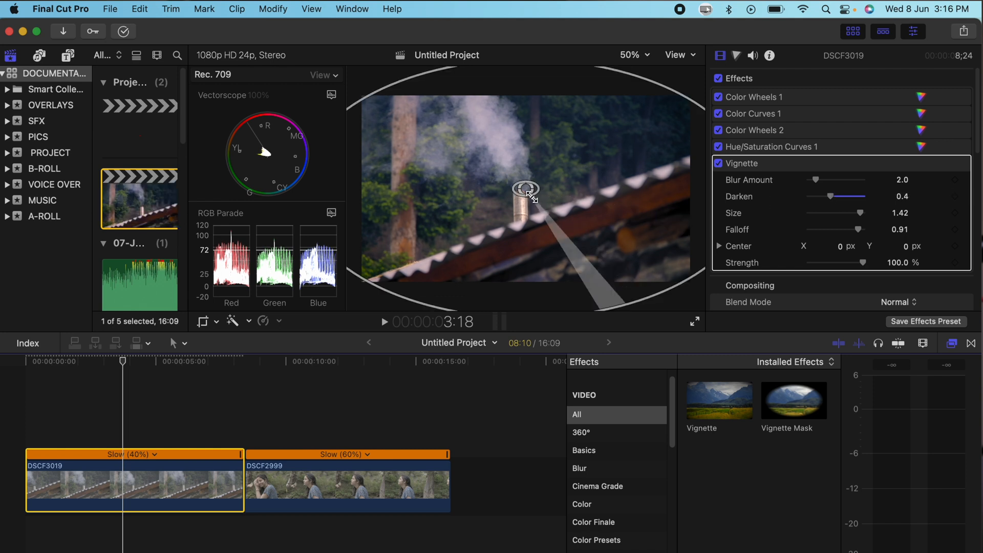
pyautogui.moveTo(530, 197); pyautogui.dragTo(547, 206)
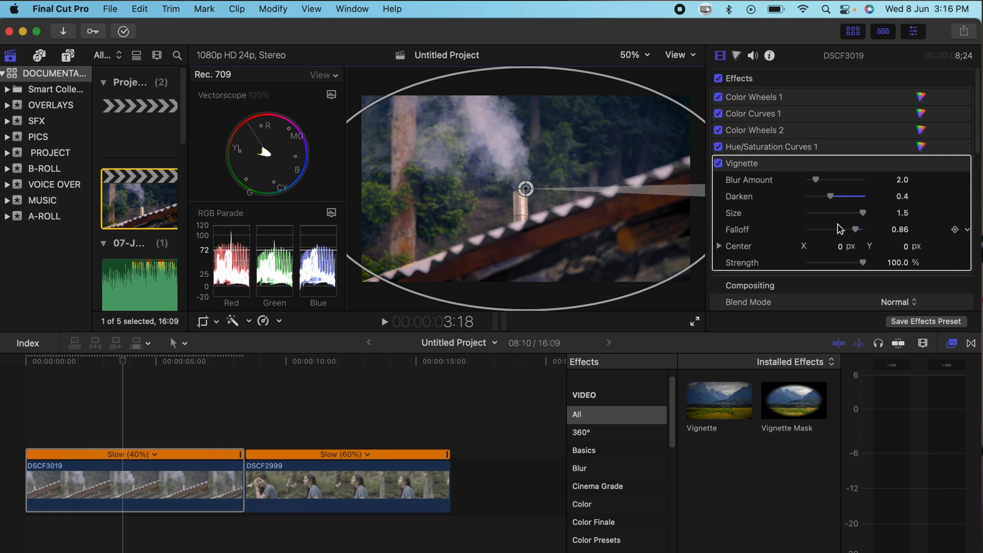
pyautogui.moveTo(864, 213); pyautogui.dragTo(856, 216)
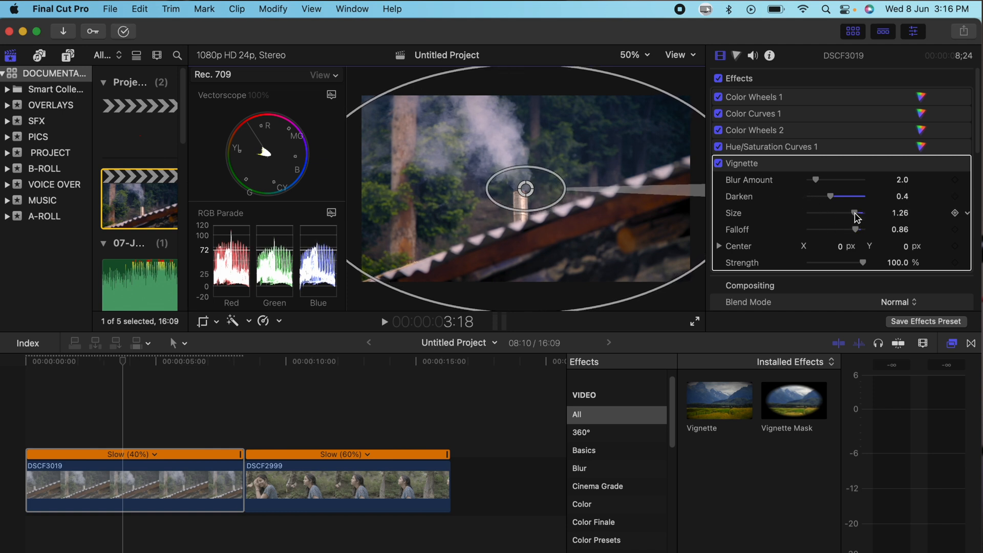
pyautogui.moveTo(550, 204); pyautogui.dragTo(569, 220)
pyautogui.moveTo(848, 214)
pyautogui.mouseDown()
pyautogui.moveTo(840, 199)
pyautogui.moveTo(860, 201)
pyautogui.moveTo(838, 202)
pyautogui.mouseUp()
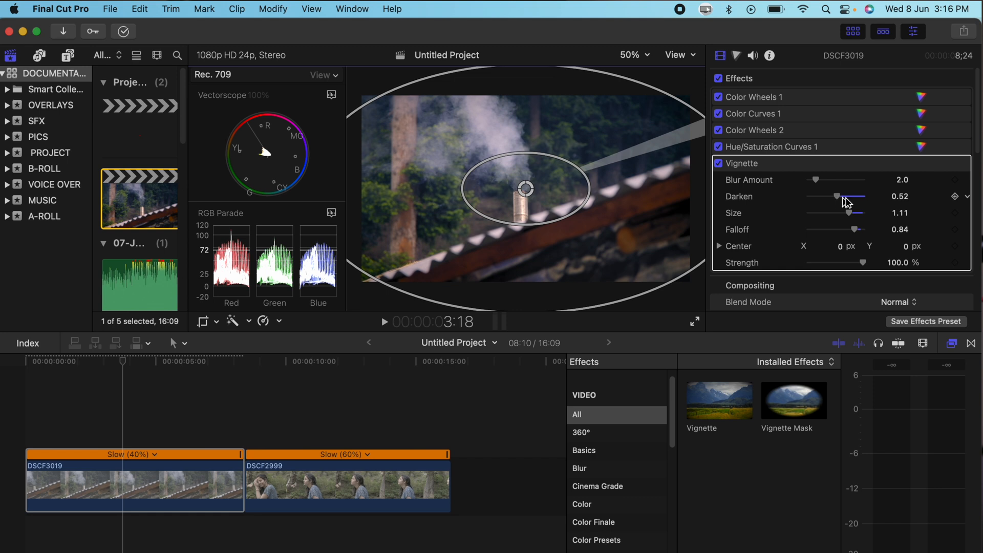
# Set the Vignette's Darken value to 0.5 on the DSCF3019 clip.
pyautogui.click(900, 196)
pyautogui.press('BackSpace')
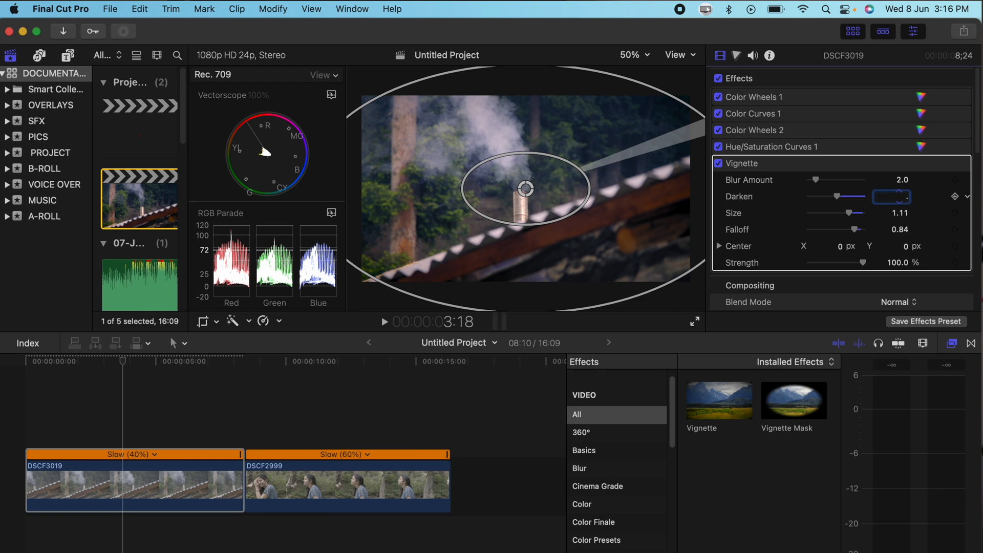
pyautogui.write('0.5')
pyautogui.hotkey('shift', 'Tab')
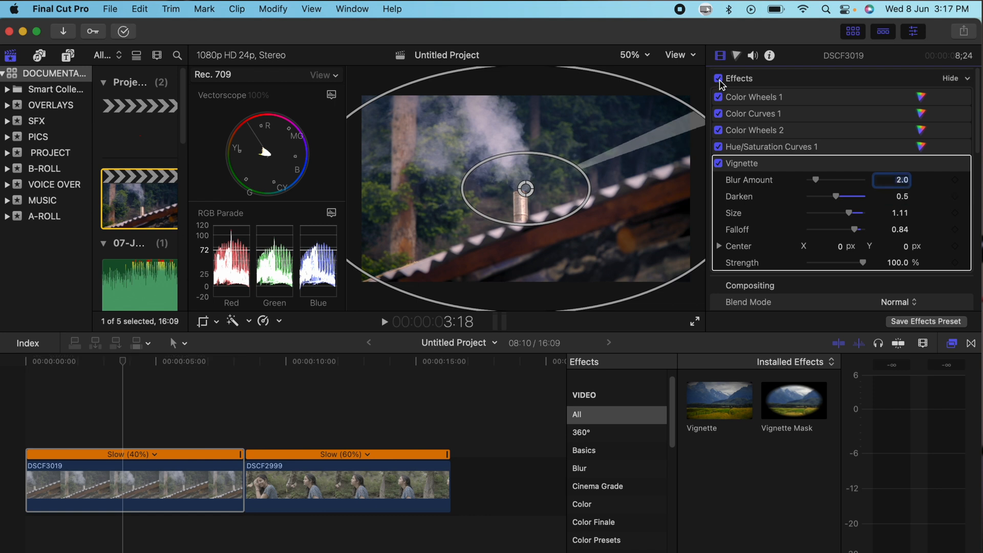
# Compare the DSCF3019 clip with all effects disabled and enabled, and play the timeline from the start.
pyautogui.click(719, 78)
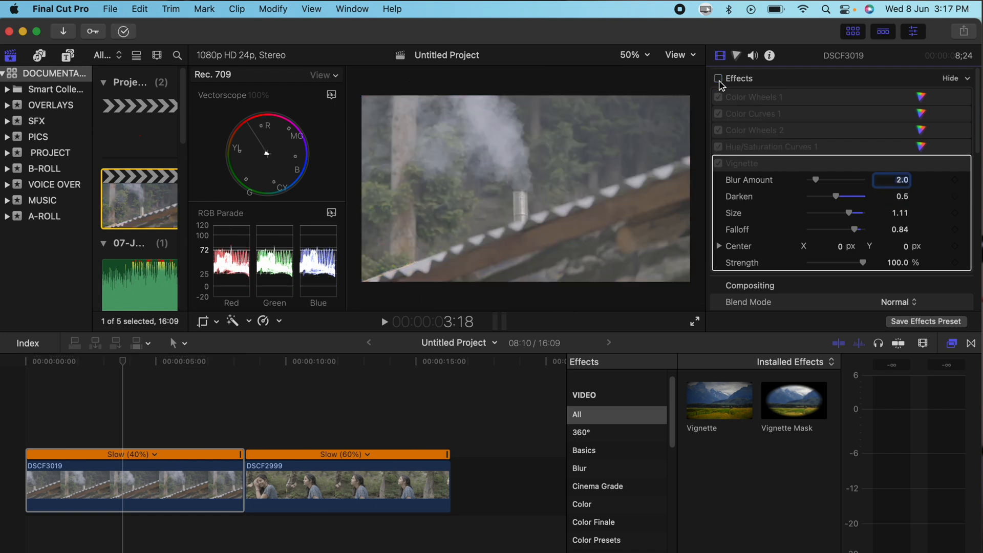
pyautogui.click(719, 79)
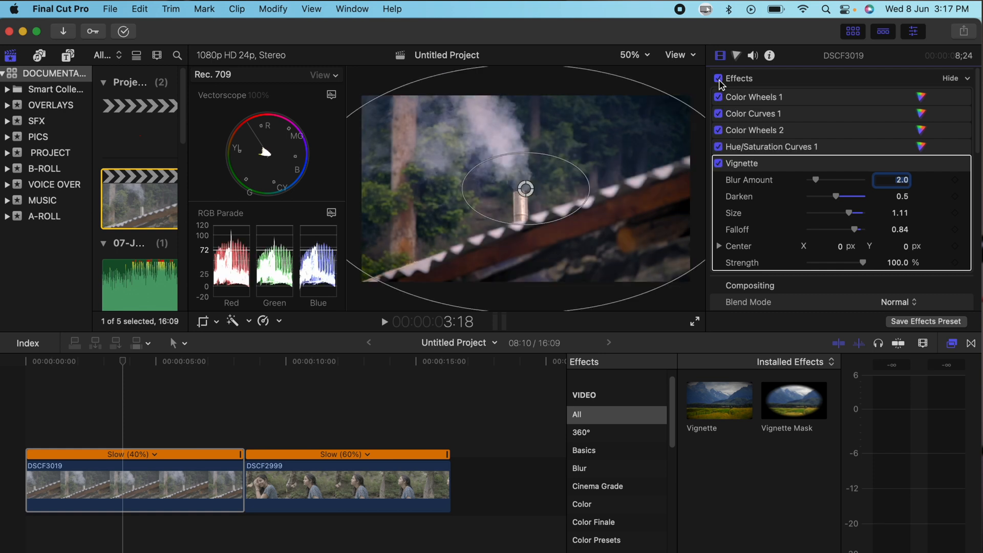
pyautogui.click(23, 438)
pyautogui.press('space')
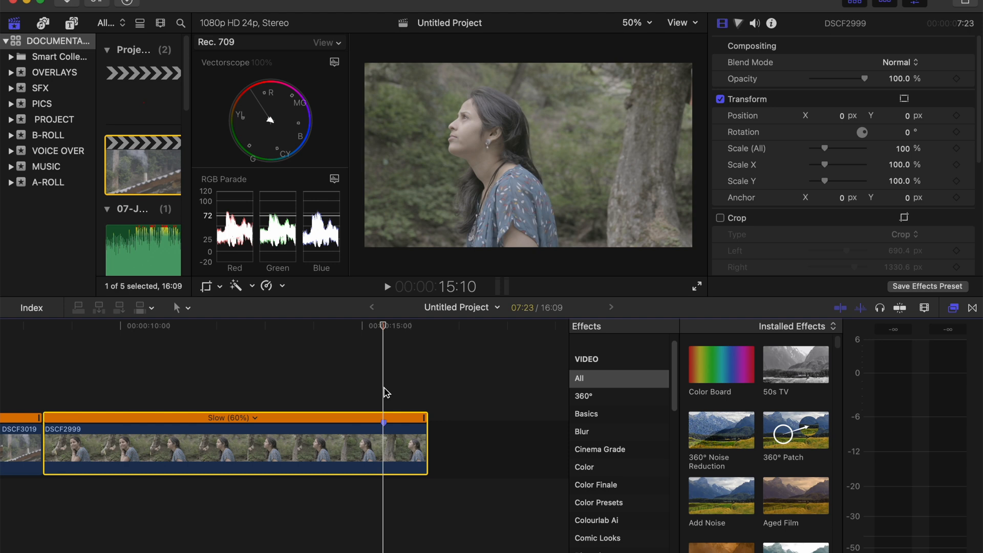
# Hide the vectorscope's skin tone indicator and show it again.
pyautogui.scroll(-10, 153, 231)
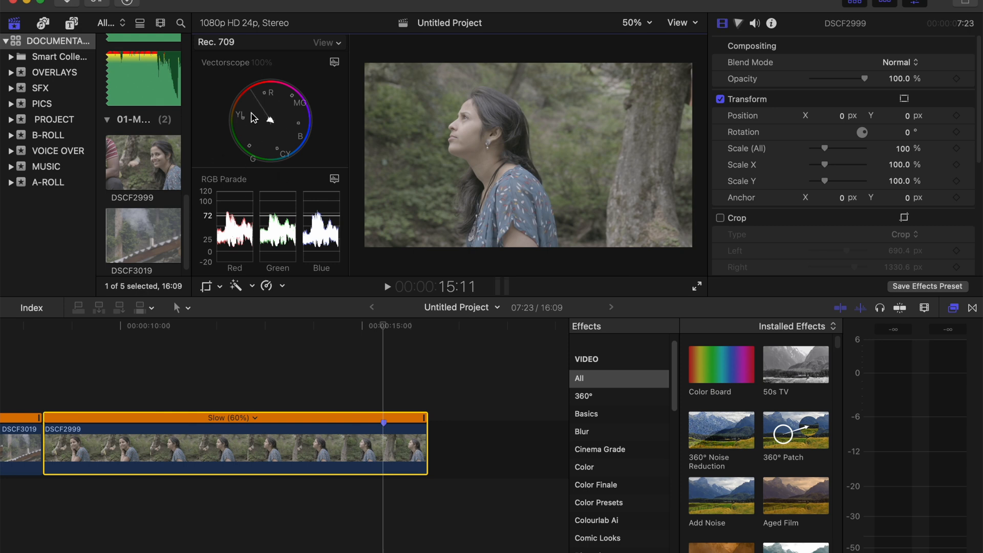
pyautogui.click(335, 64)
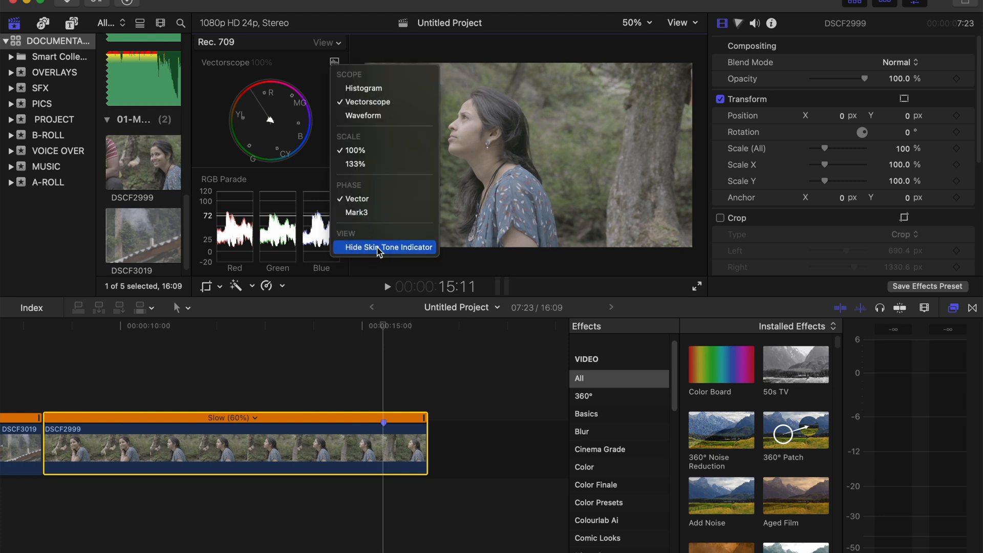
pyautogui.click(407, 251)
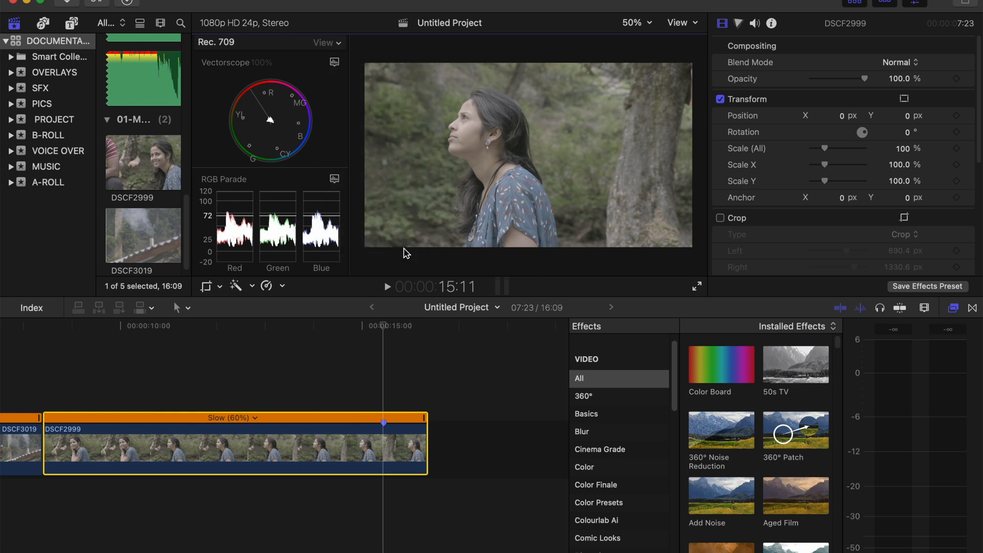
pyautogui.click(334, 62)
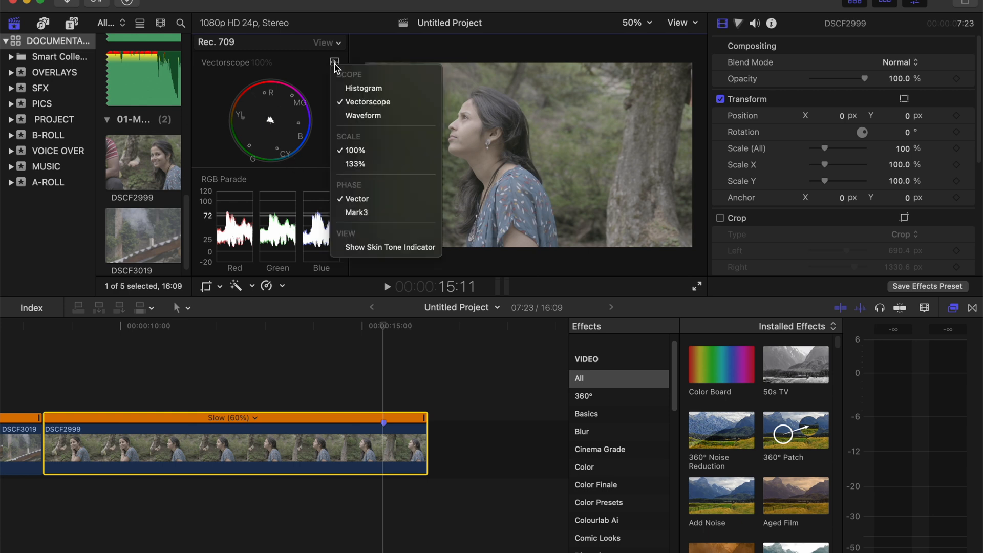
pyautogui.click(370, 247)
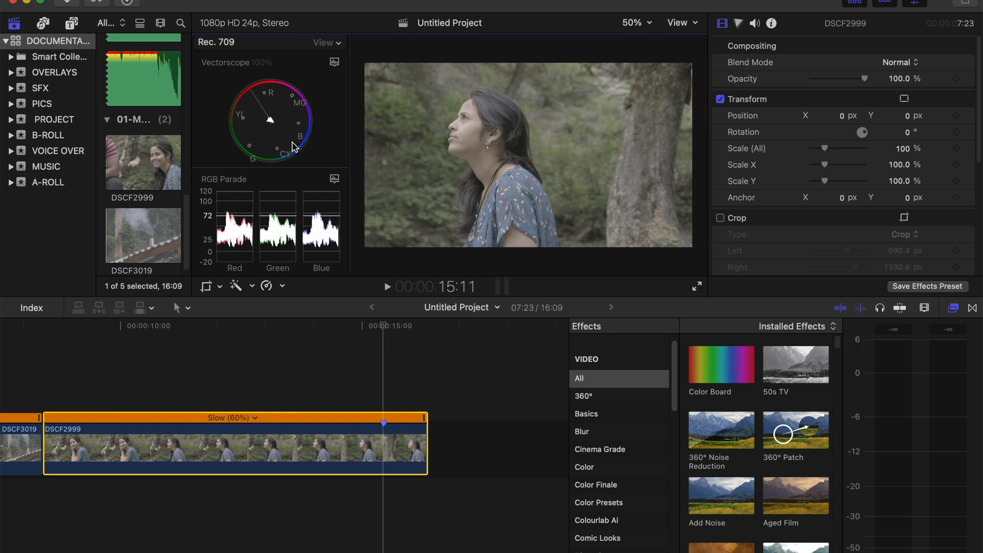
# Add a Color Wheels correction to the DSCF2999 clip, with slightly darker shadows and brighter highlights.
pyautogui.click(738, 23)
pyautogui.click(783, 47)
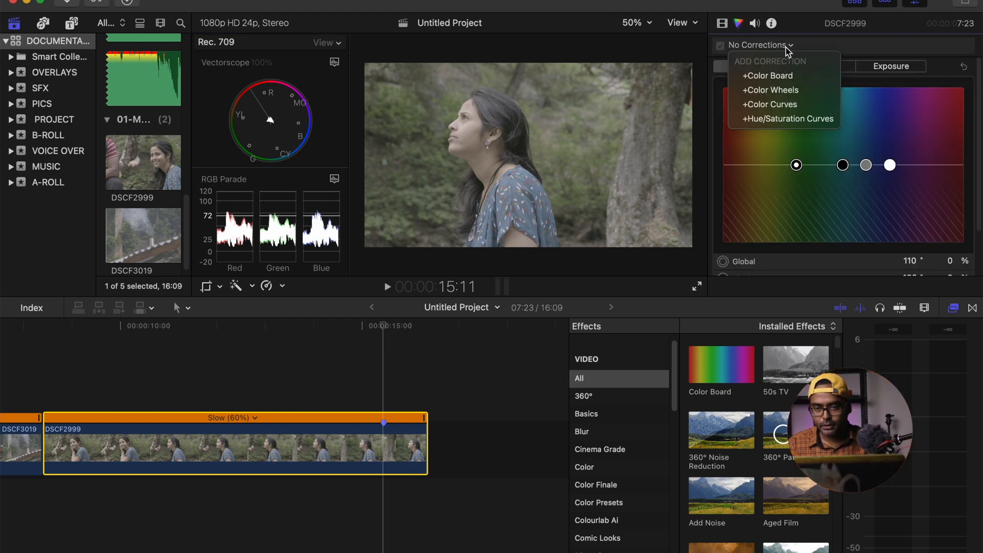
pyautogui.click(794, 95)
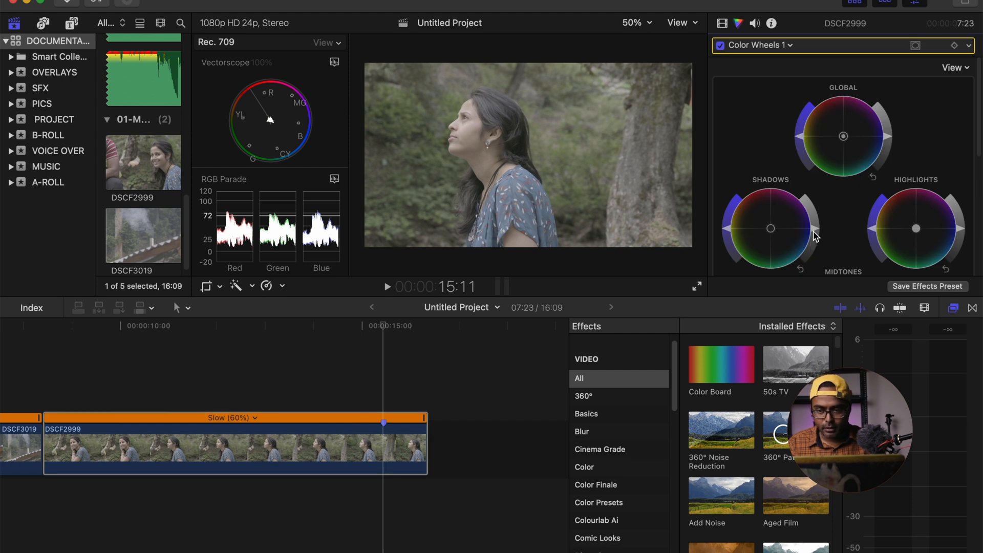
pyautogui.moveTo(815, 231); pyautogui.dragTo(816, 233)
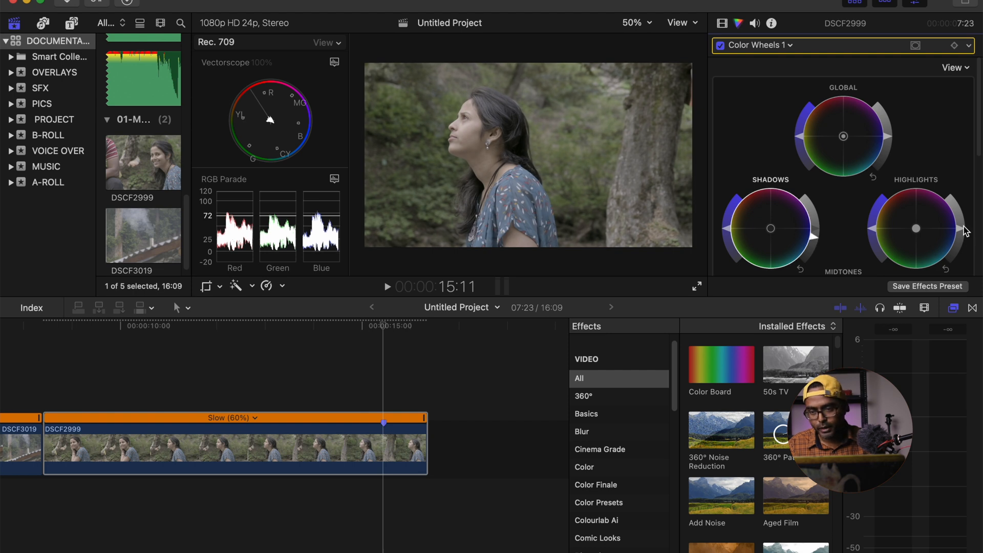
pyautogui.moveTo(963, 232); pyautogui.dragTo(962, 211)
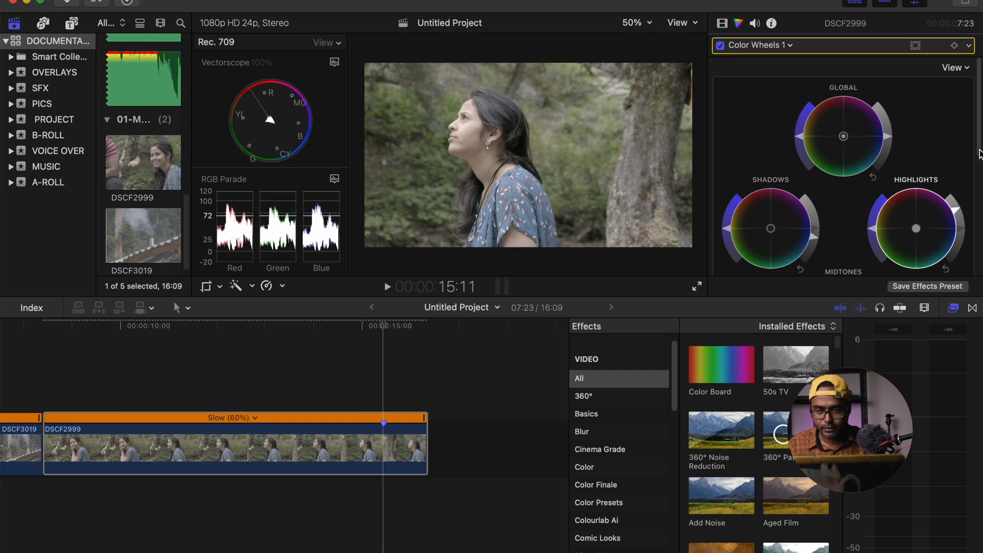
# Lower the midtones' brightness slightly and raise the global saturation in the DSCF2999 clip's Color Wheels correction.
pyautogui.scroll(-4, 979, 153)
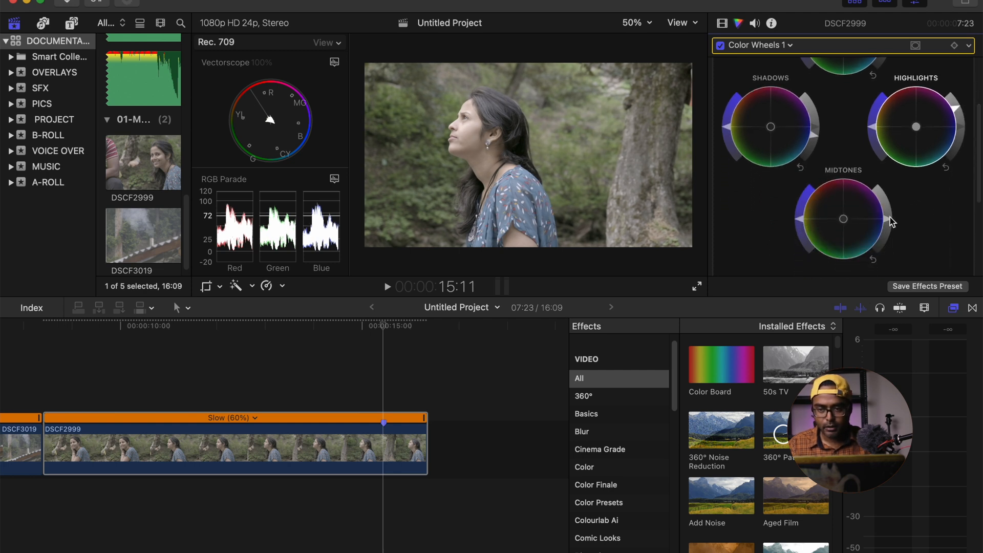
pyautogui.moveTo(888, 226)
pyautogui.mouseDown()
pyautogui.moveTo(885, 240)
pyautogui.moveTo(885, 233)
pyautogui.mouseUp()
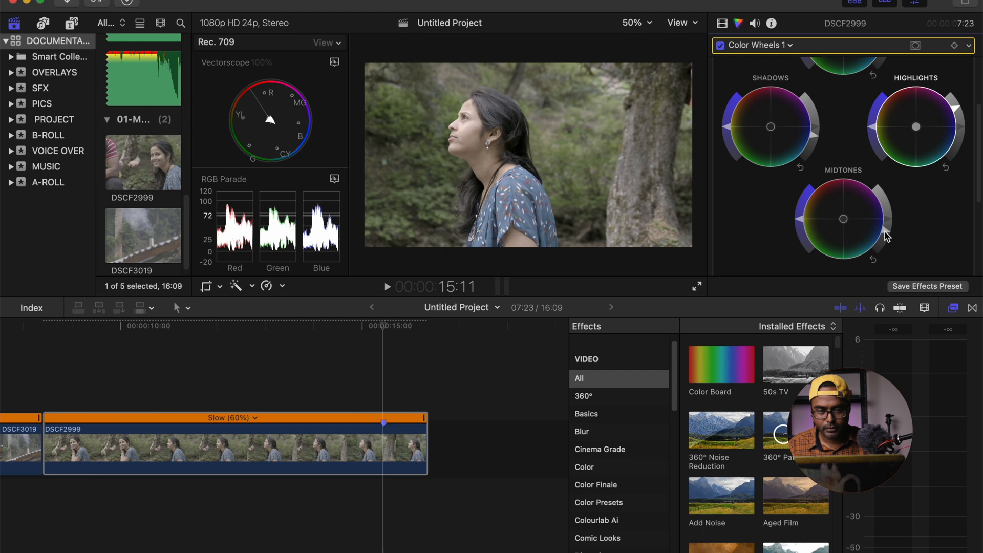
pyautogui.scroll(3, 886, 158)
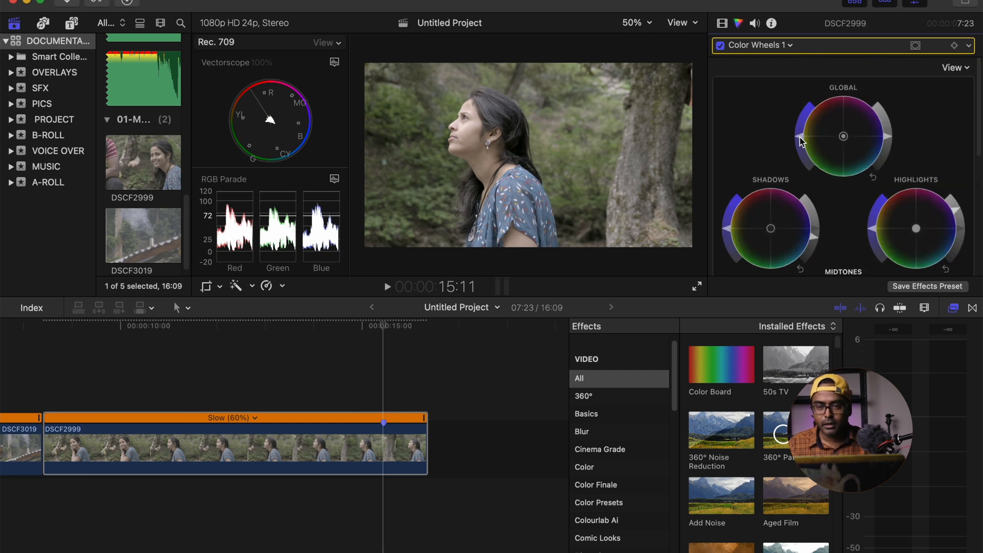
pyautogui.moveTo(802, 142); pyautogui.dragTo(803, 131)
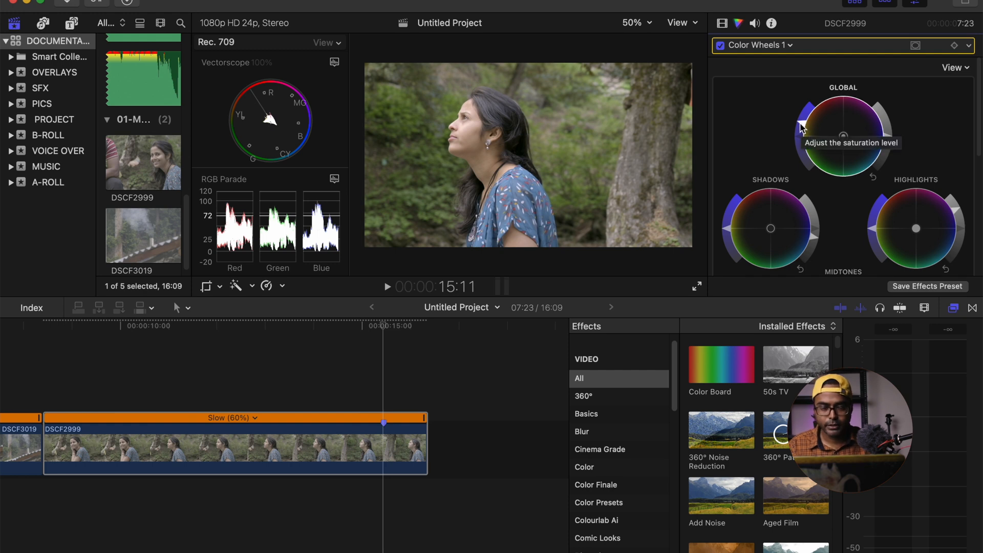
# Add a Color Curves correction to DSCF2999 and shape its Luma curve into a gentle S with one shadow and one highlight point.
pyautogui.click(785, 46)
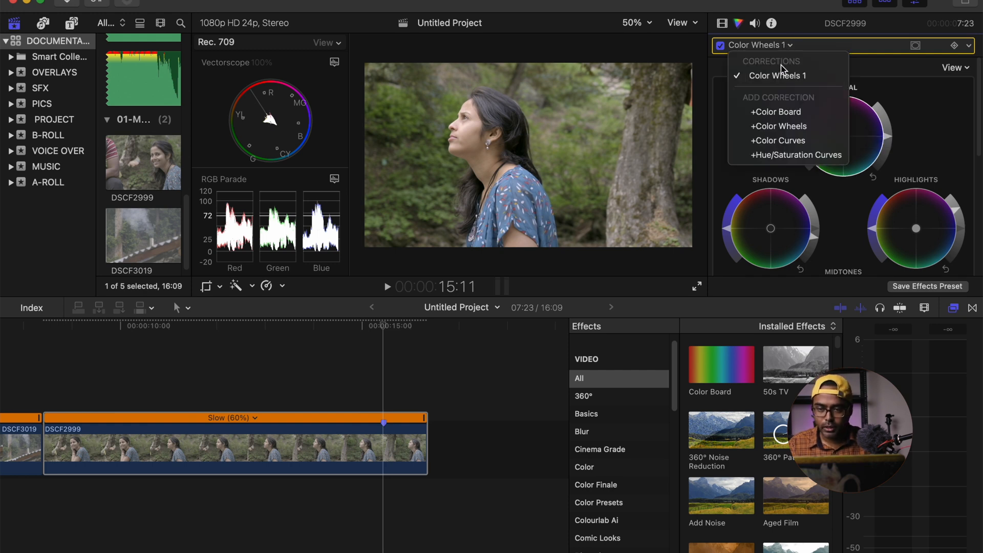
pyautogui.click(791, 143)
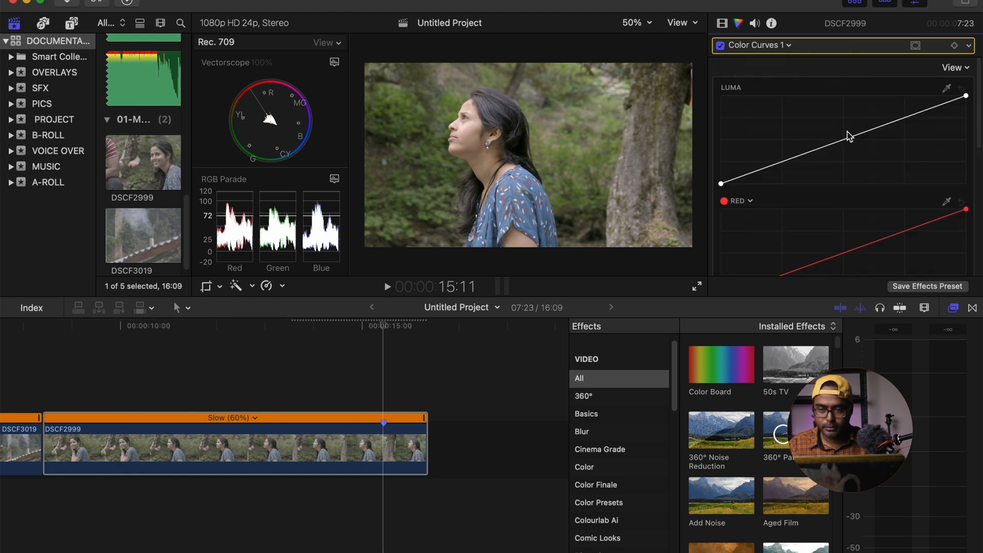
pyautogui.click(782, 161)
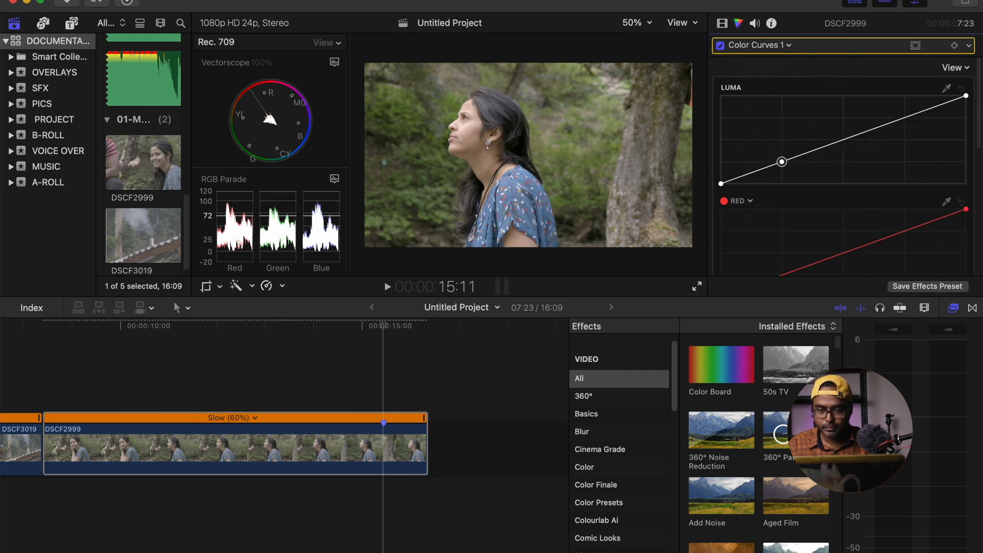
pyautogui.click(905, 117)
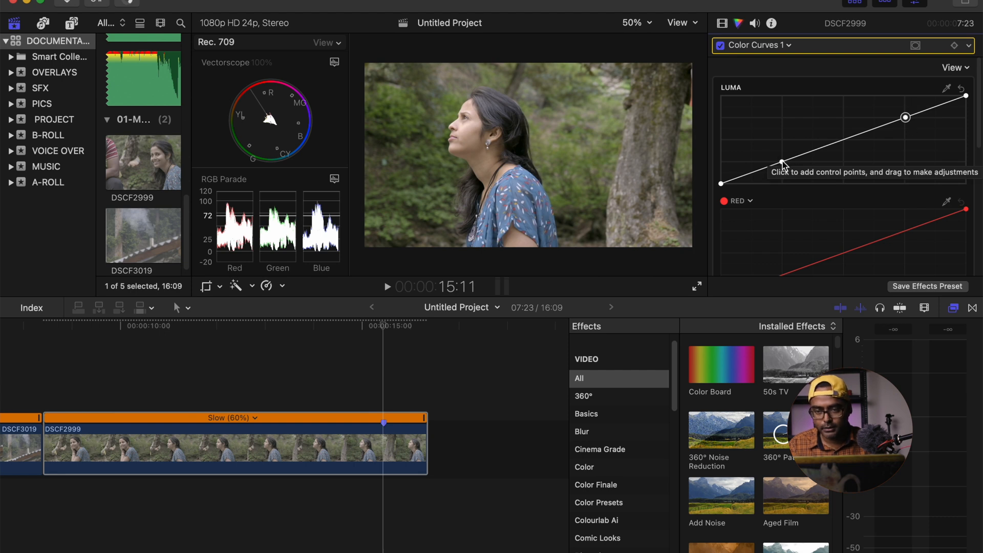
pyautogui.click(782, 162)
pyautogui.moveTo(781, 162); pyautogui.dragTo(782, 165)
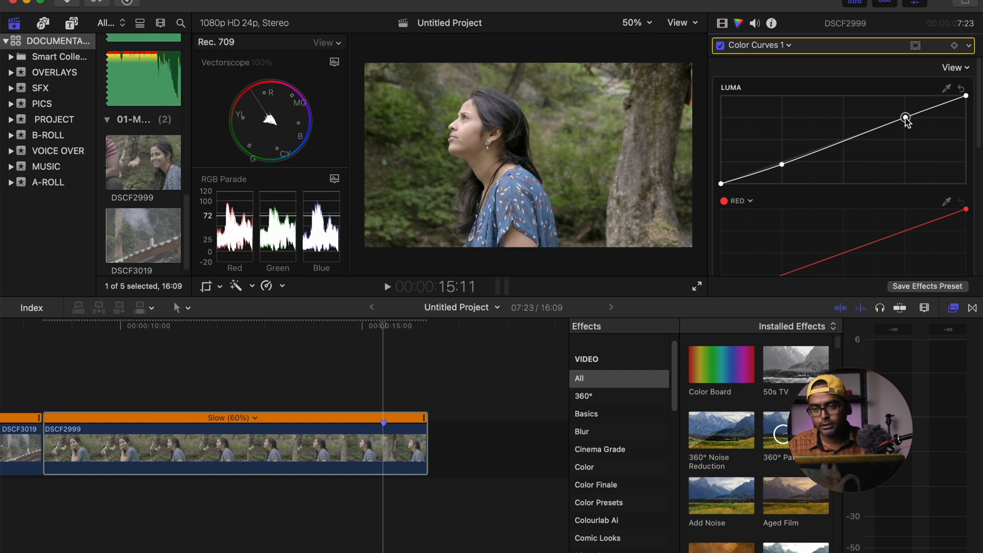
pyautogui.moveTo(904, 117); pyautogui.dragTo(905, 115)
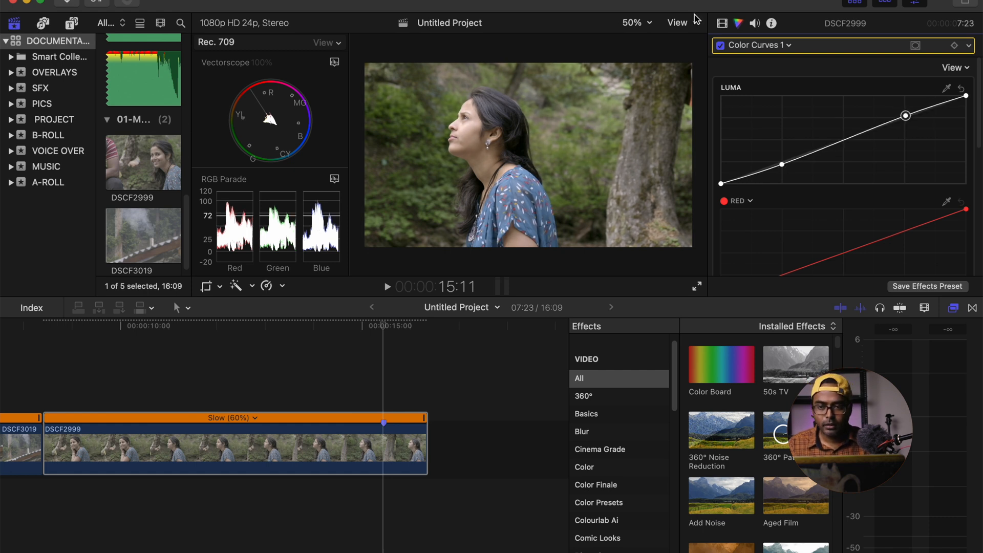
# Compare the DSCF2999 clip with all its effects disabled and enabled.
pyautogui.click(723, 24)
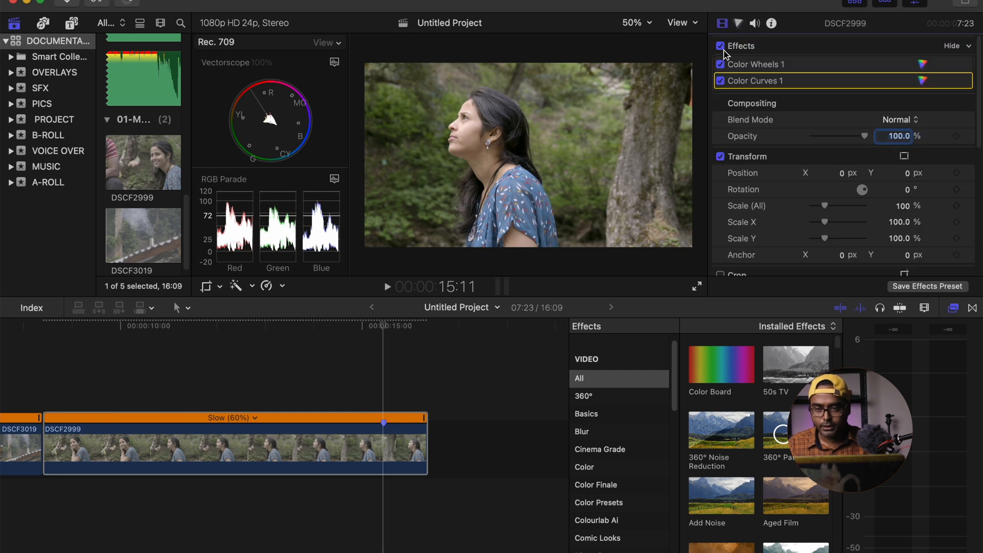
pyautogui.click(720, 46)
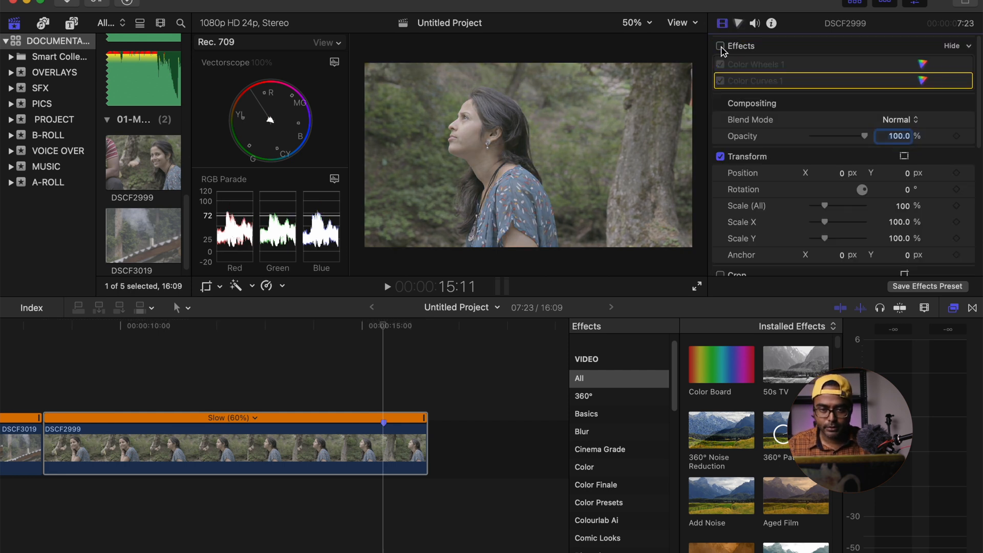
pyautogui.click(721, 46)
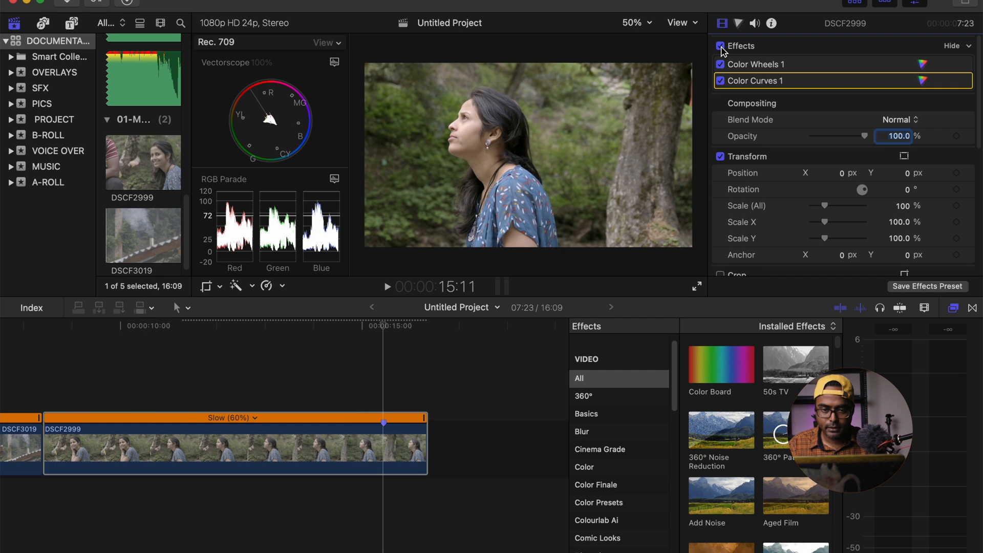
pyautogui.click(720, 46)
pyautogui.click(720, 46)
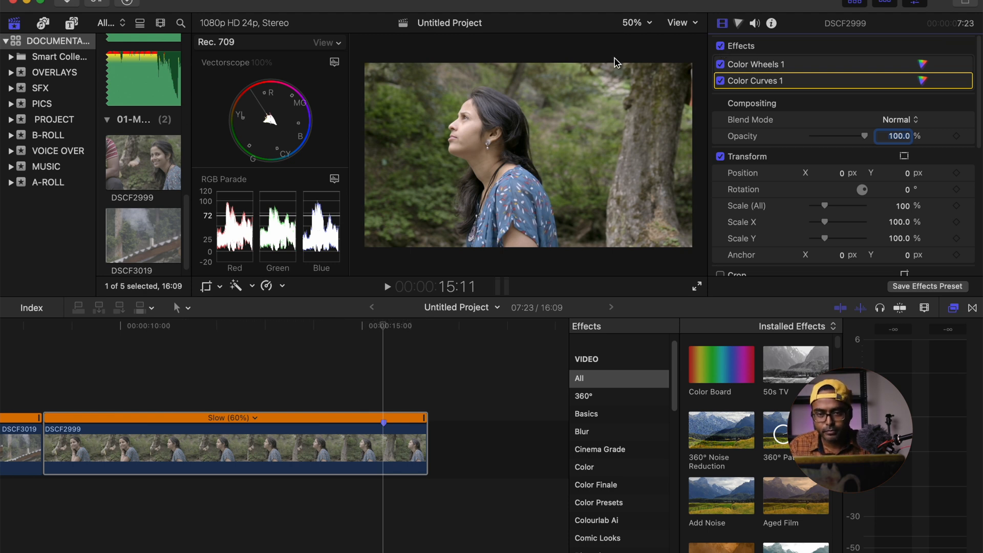
# Apply the Draw Mask effect to the DSCF2999 clip, with the viewer at 100% and framed on the woman's face.
pyautogui.click(648, 24)
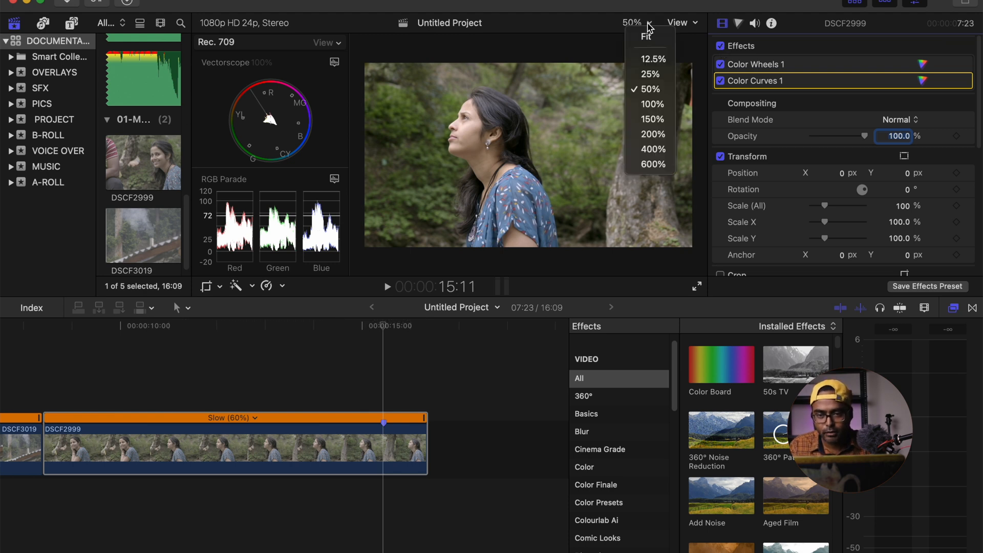
pyautogui.click(652, 105)
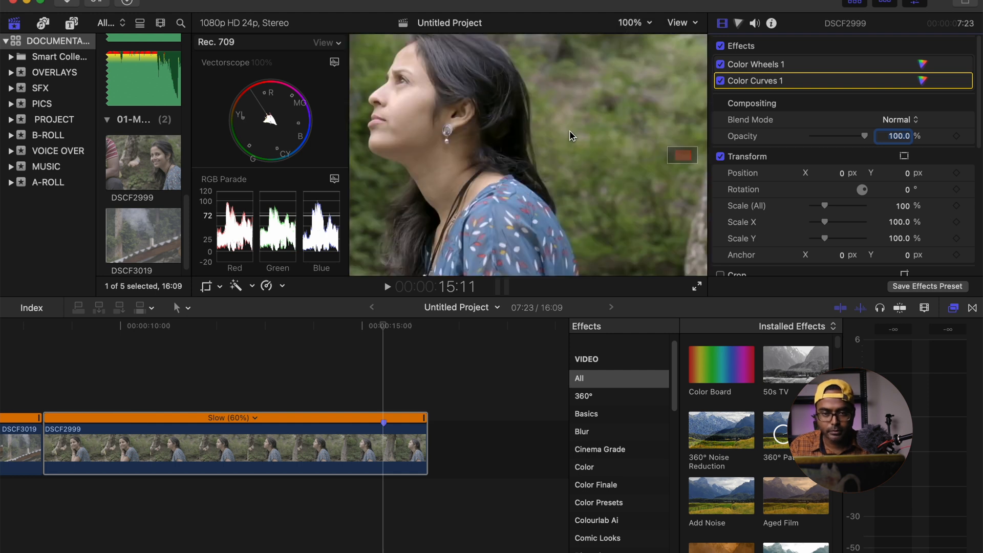
pyautogui.moveTo(683, 155); pyautogui.dragTo(675, 154)
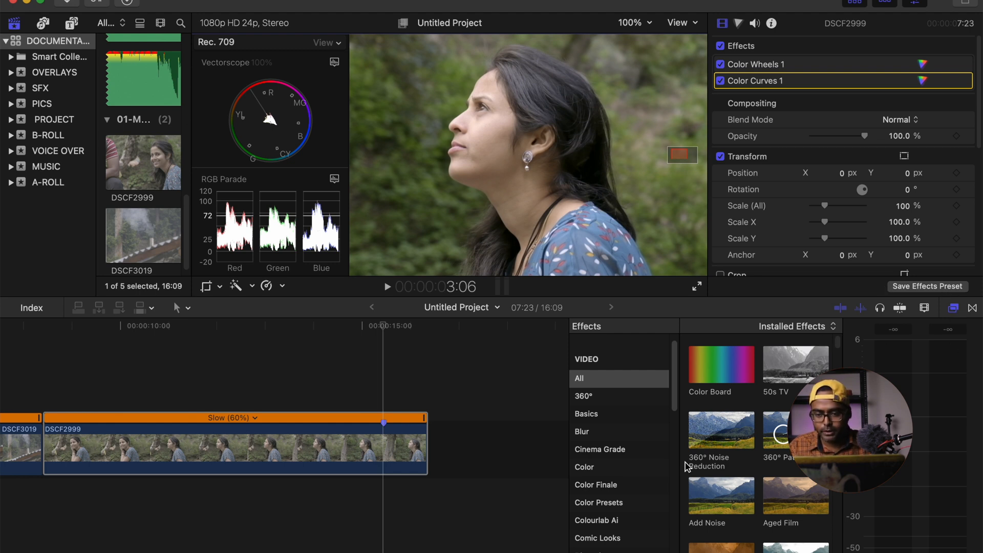
pyautogui.press('super+2')
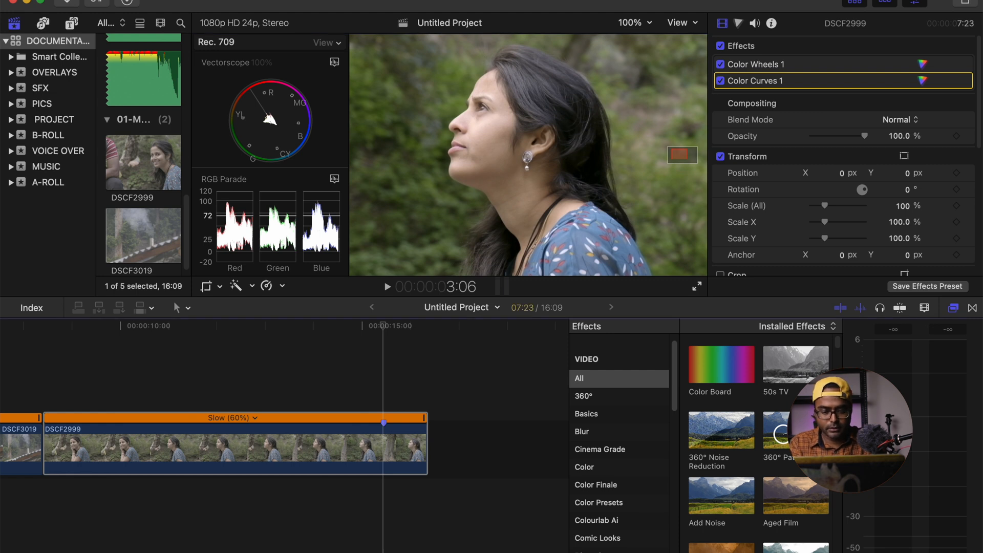
pyautogui.scroll(-15, 758, 440)
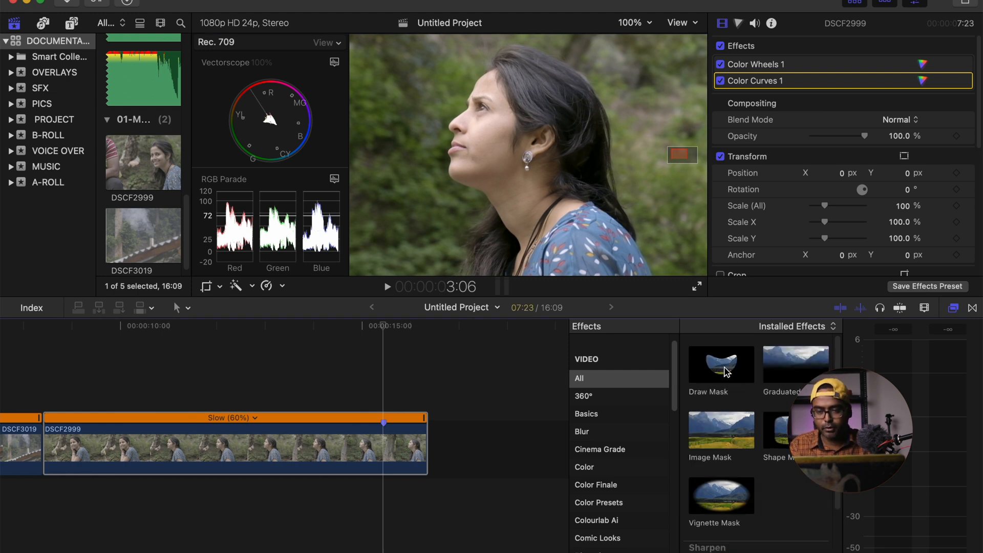
pyautogui.moveTo(725, 372)
pyautogui.mouseDown()
pyautogui.moveTo(544, 352)
pyautogui.moveTo(373, 385)
pyautogui.moveTo(350, 442)
pyautogui.mouseUp()
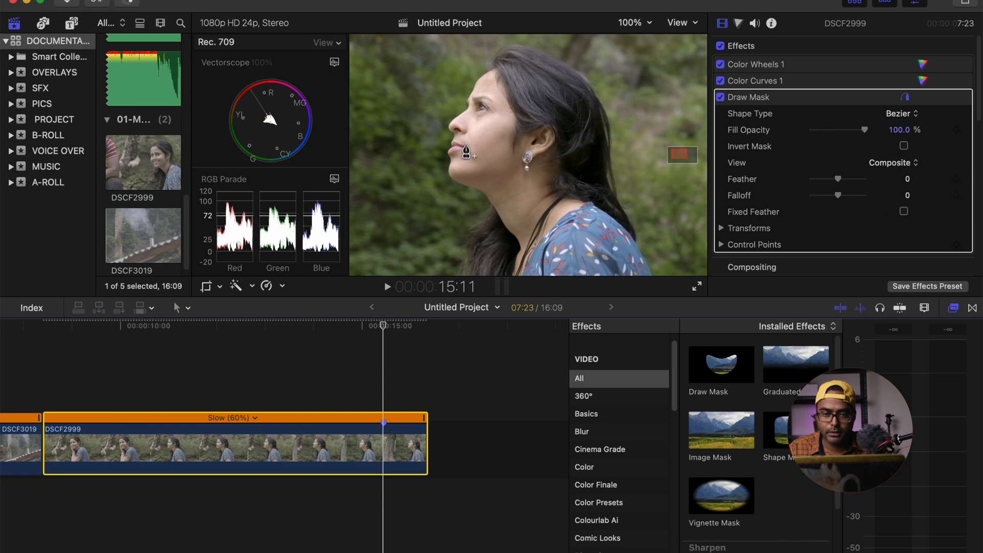
# Draw a closed polygon mask around the woman's cheek, from beside the nose down to the jaw.
pyautogui.click(471, 126)
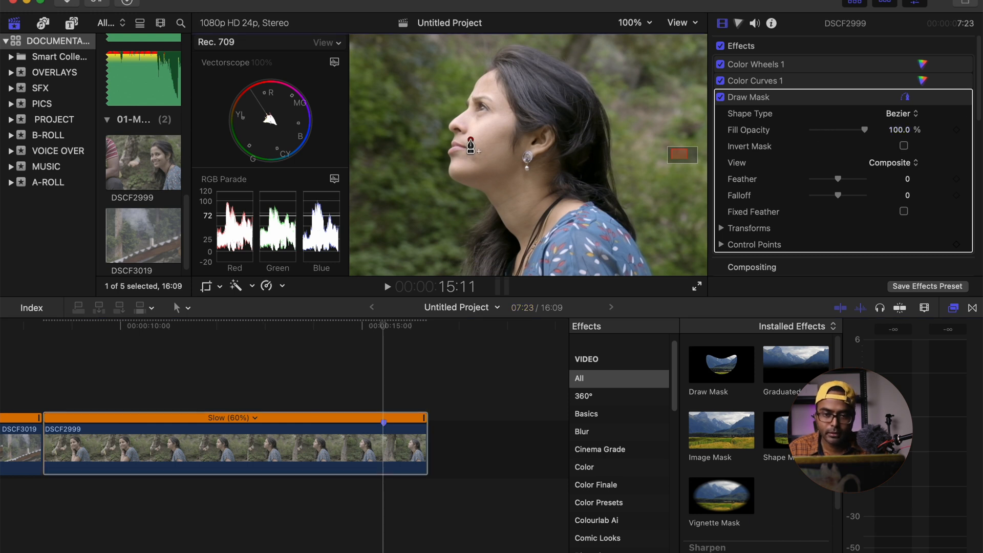
pyautogui.click(483, 122)
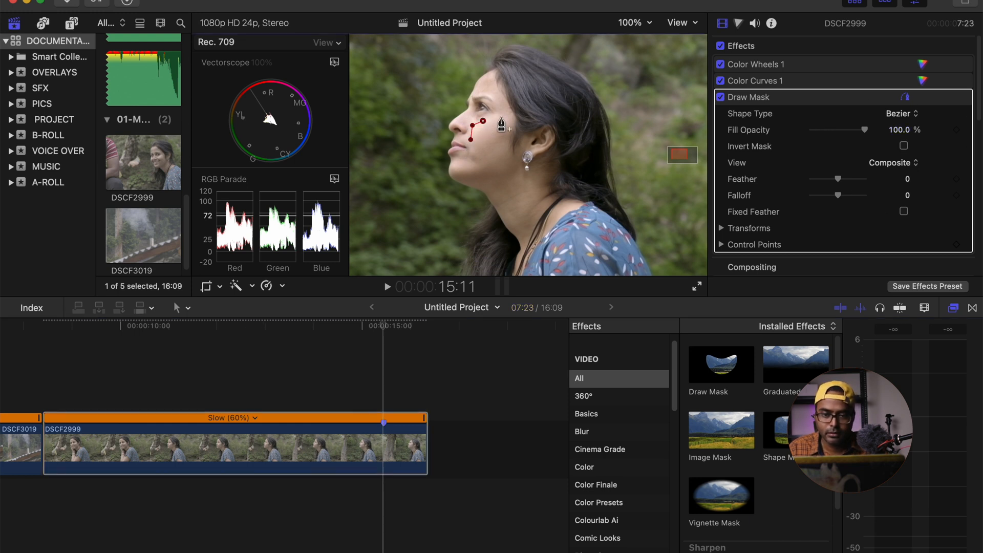
pyautogui.click(501, 117)
pyautogui.click(505, 128)
pyautogui.click(504, 158)
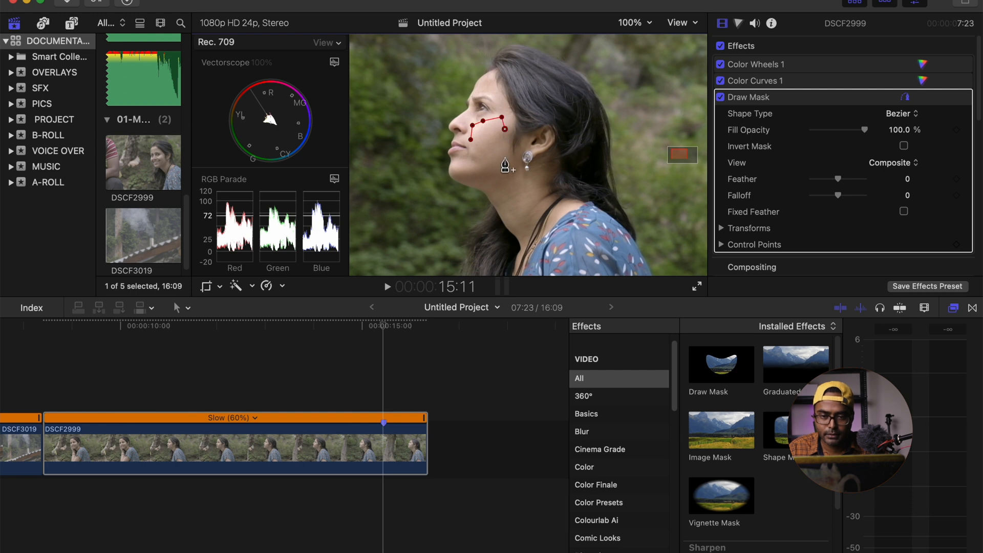
pyautogui.click(494, 173)
pyautogui.click(473, 171)
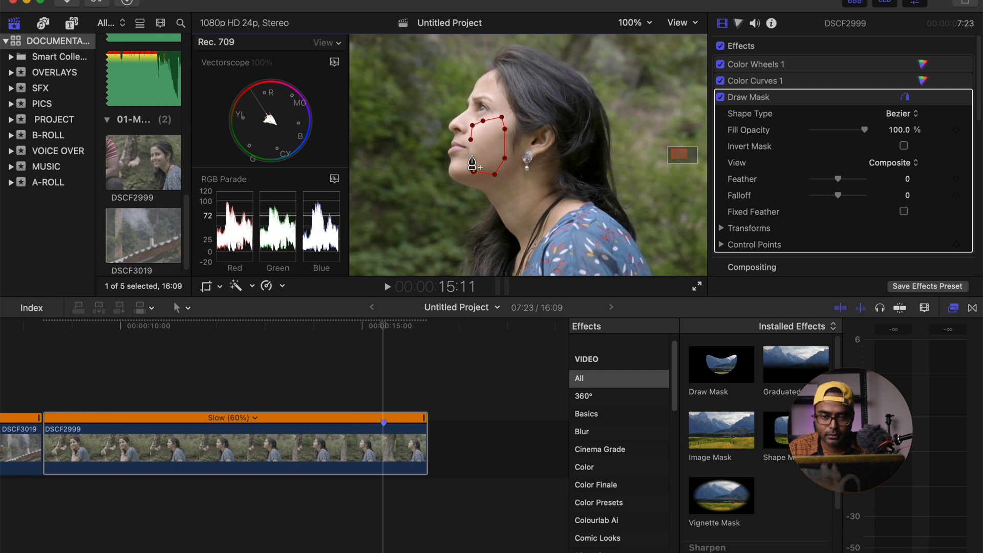
pyautogui.click(471, 154)
pyautogui.click(470, 140)
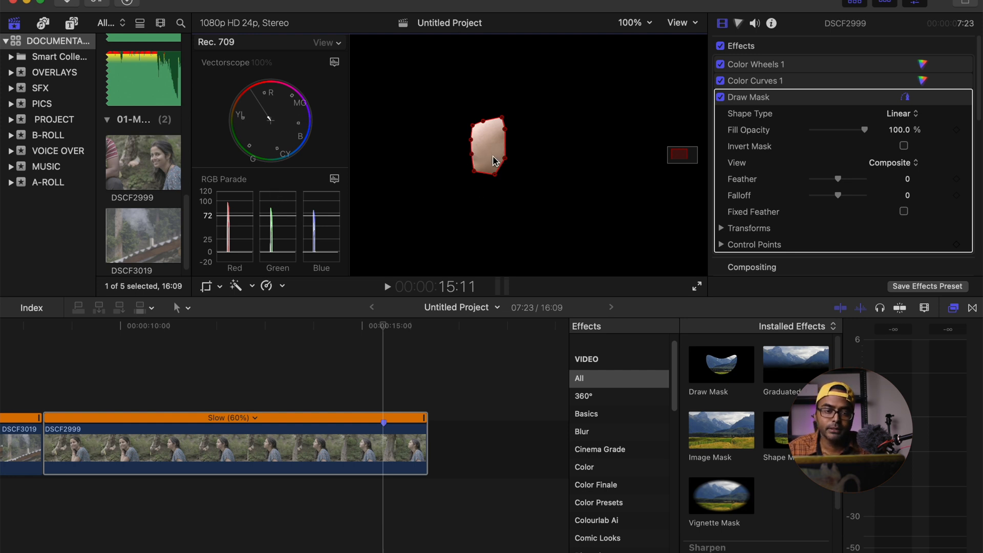
# With the waveform set to Luma, add a second Color Wheels correction and lower its highlights until the masked skin peaks near 72.
pyautogui.click(336, 180)
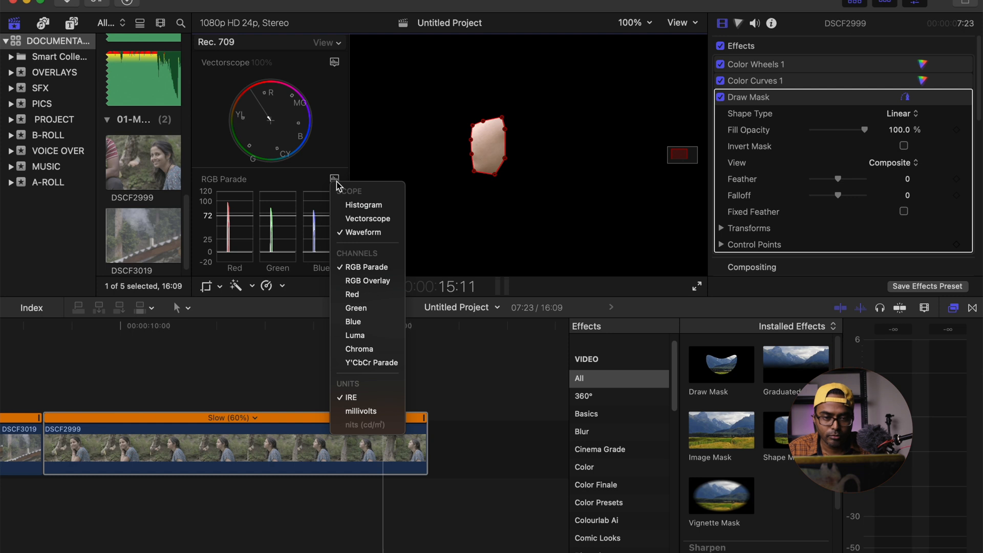
pyautogui.click(356, 335)
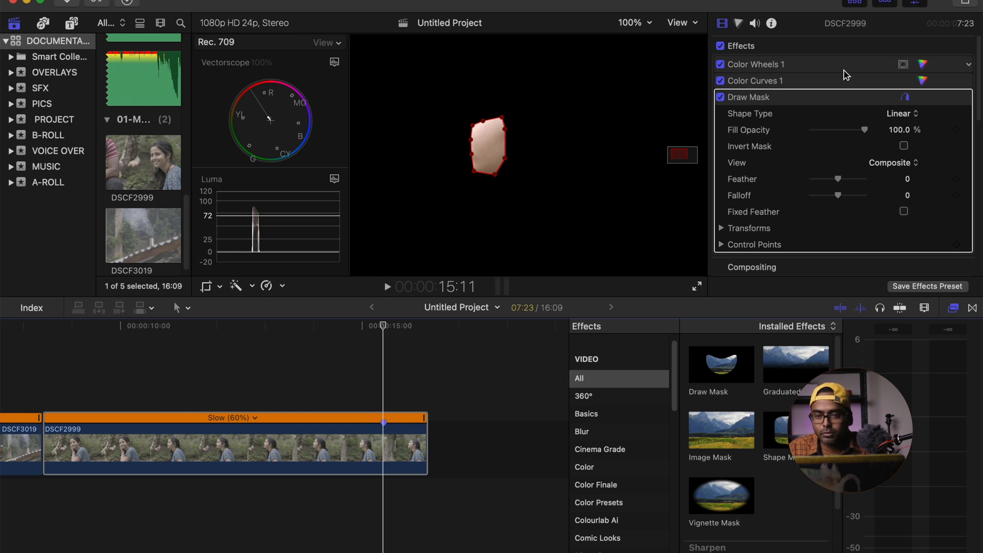
pyautogui.click(738, 26)
pyautogui.click(781, 46)
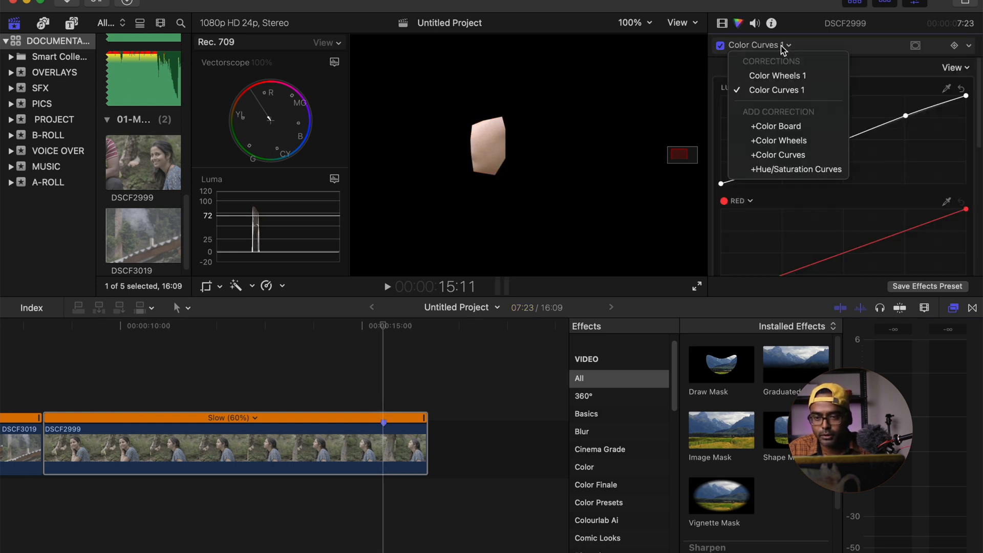
pyautogui.click(792, 141)
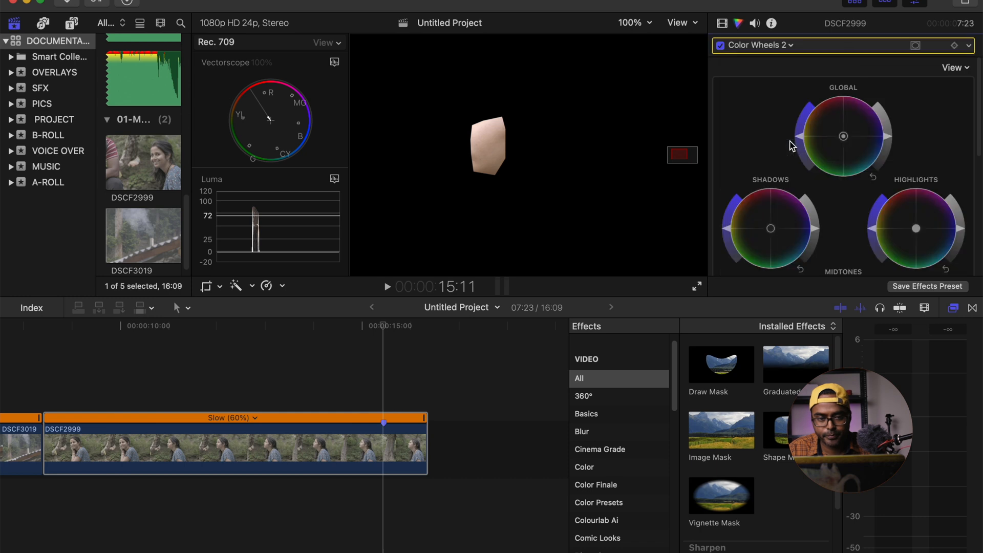
pyautogui.scroll(-2, 840, 159)
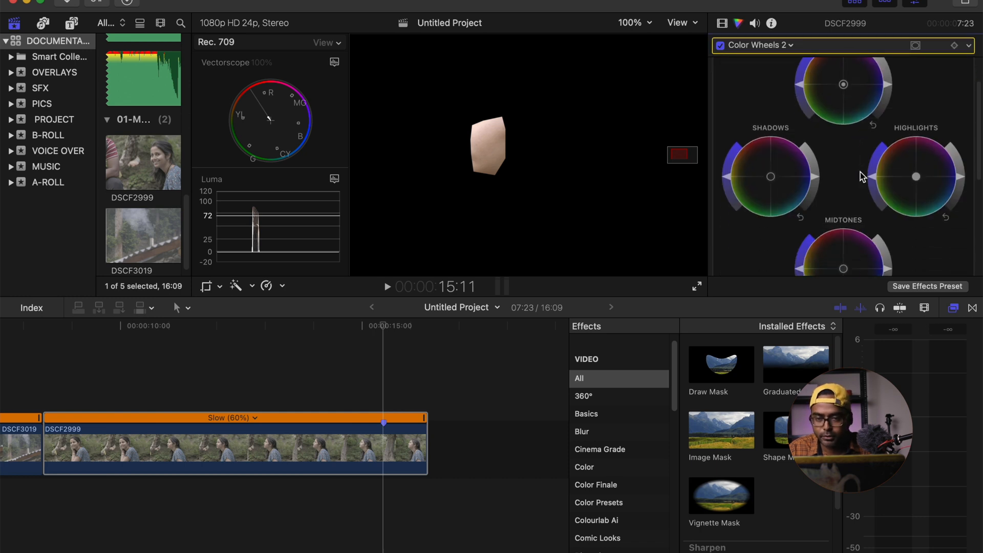
pyautogui.scroll(-2, 860, 171)
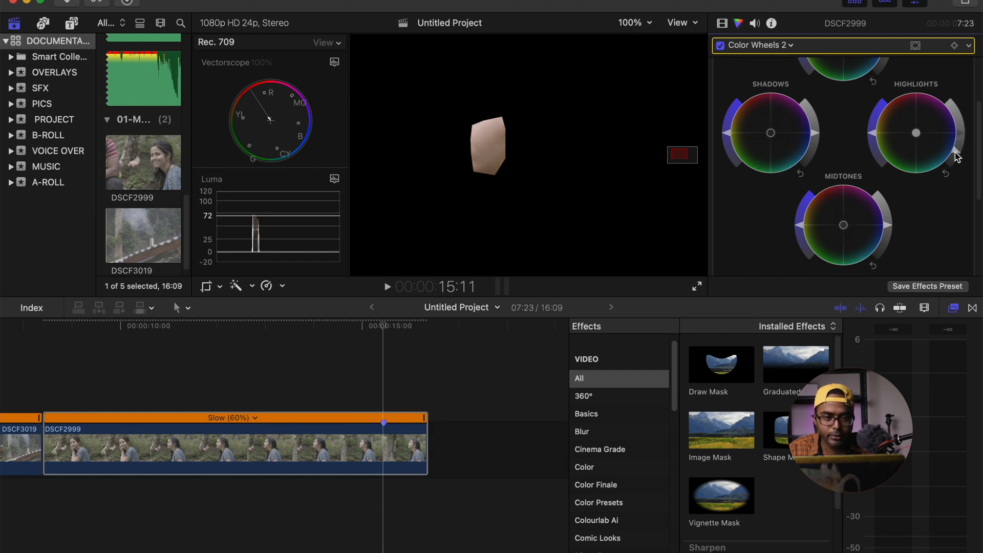
pyautogui.moveTo(955, 153); pyautogui.dragTo(955, 153)
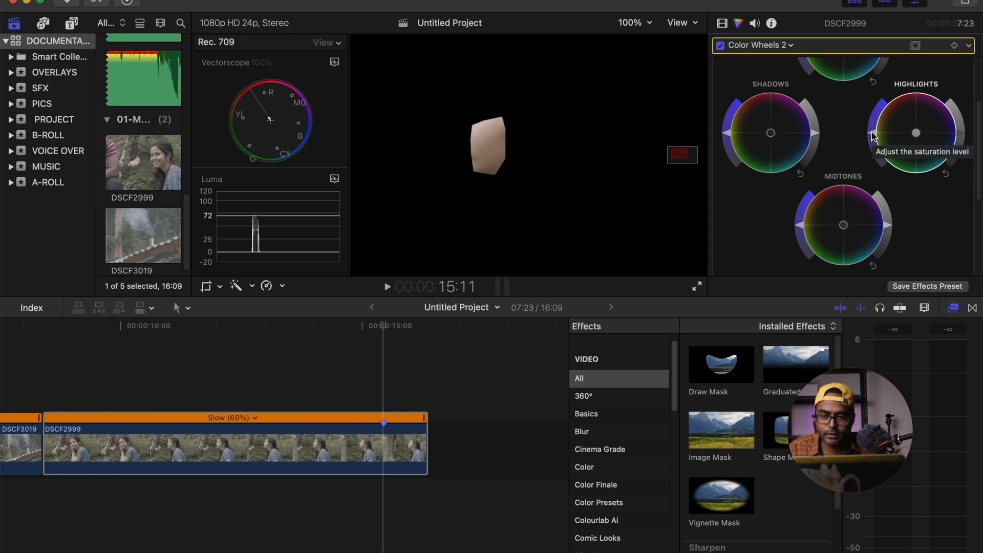
# Try a higher highlights saturation and check the masked skin against the skin tone line on an enlarged single vectorscope.
pyautogui.moveTo(874, 136); pyautogui.dragTo(884, 100)
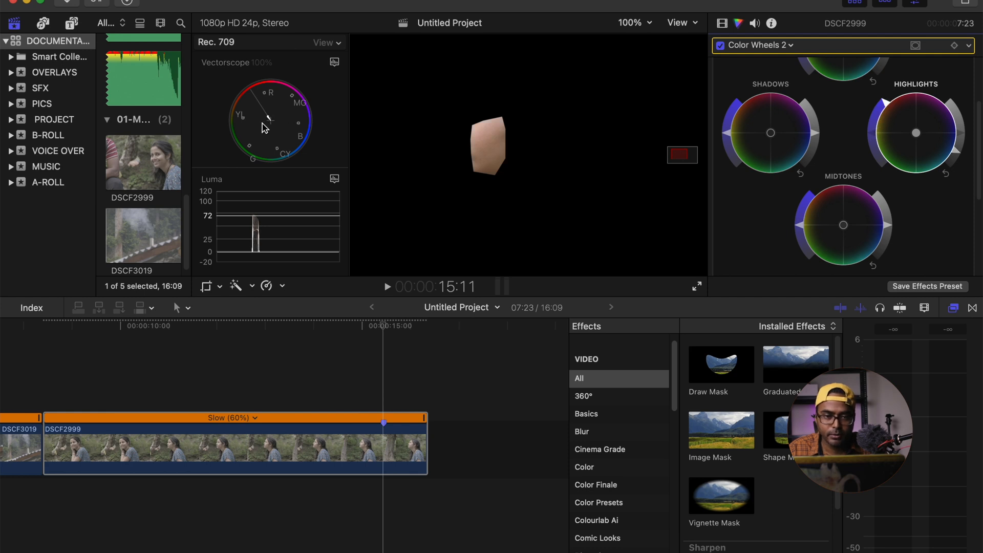
pyautogui.click(335, 43)
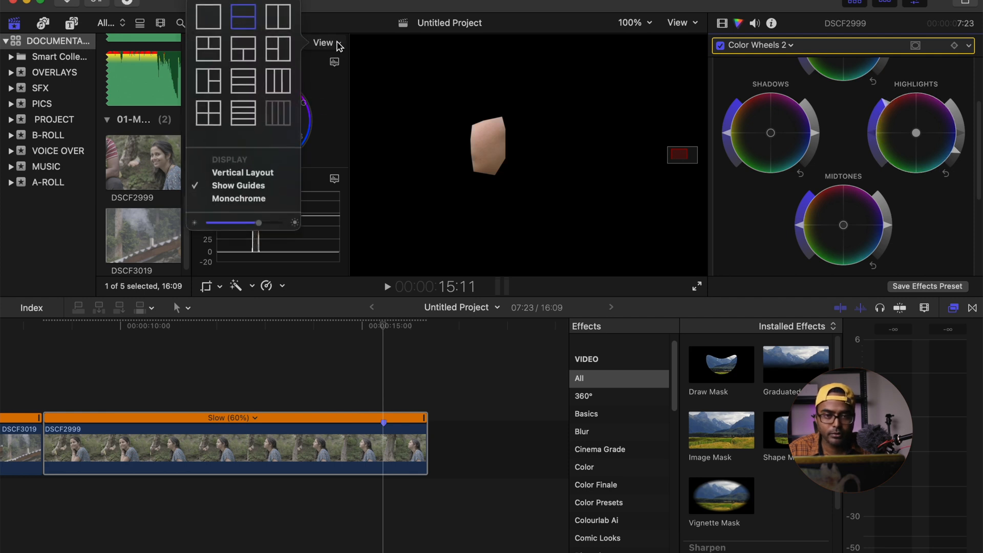
pyautogui.click(209, 18)
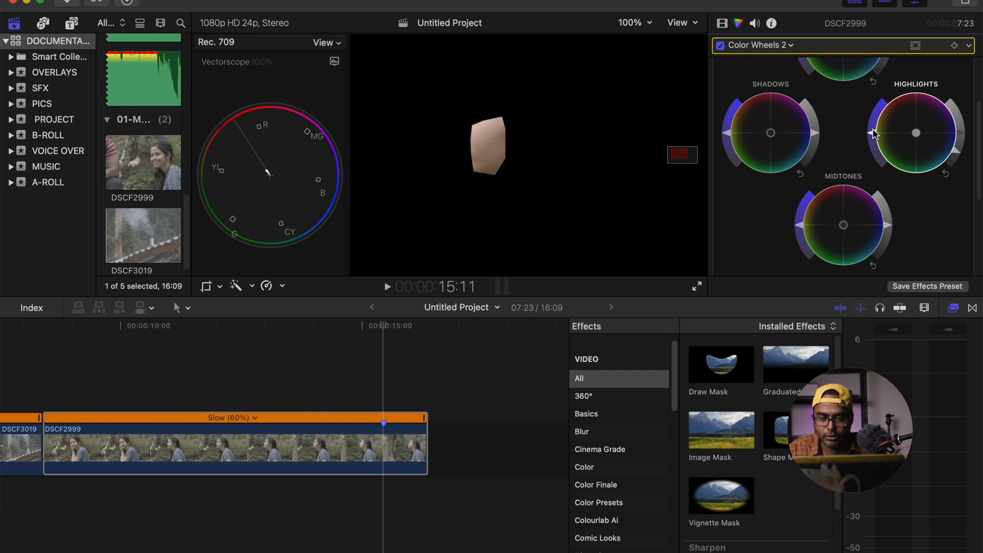
pyautogui.click(331, 43)
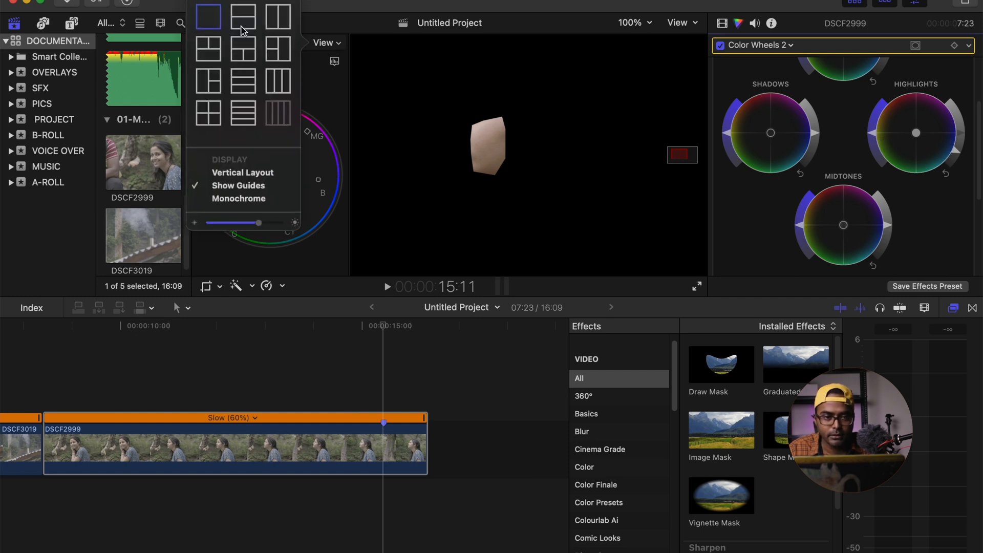
pyautogui.click(241, 30)
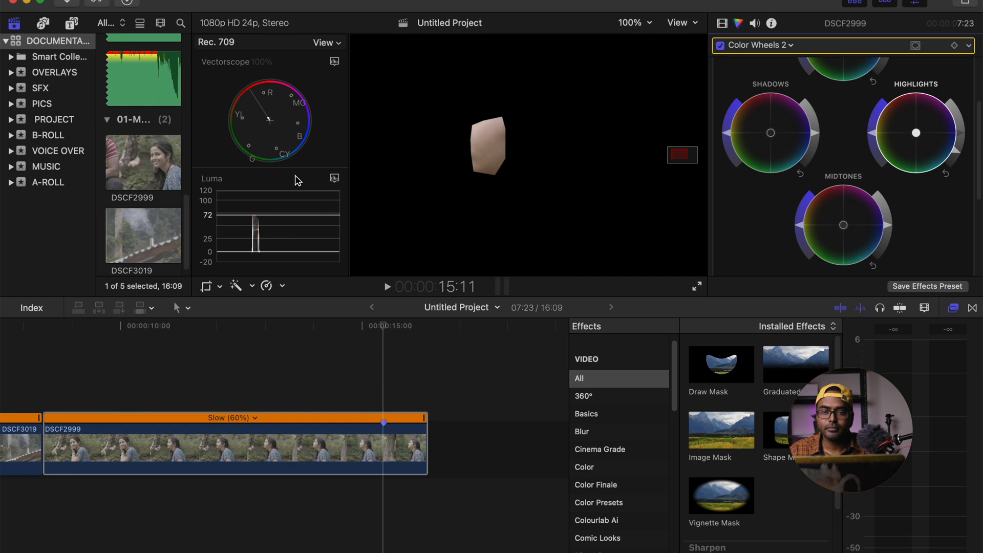
# Switch the waveform back to RGB Parade and disable the Draw Mask effect, with the viewer at 50%.
pyautogui.click(335, 178)
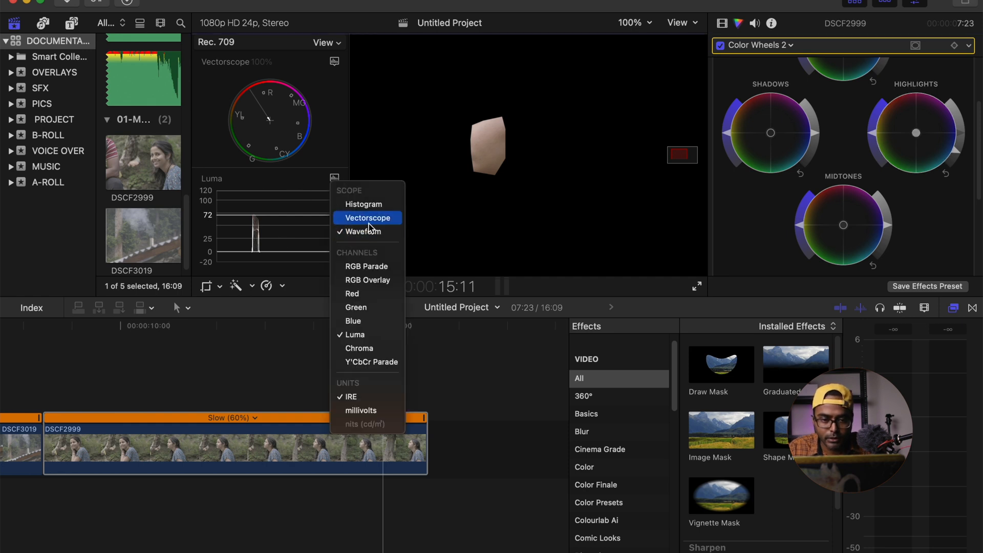
pyautogui.click(371, 268)
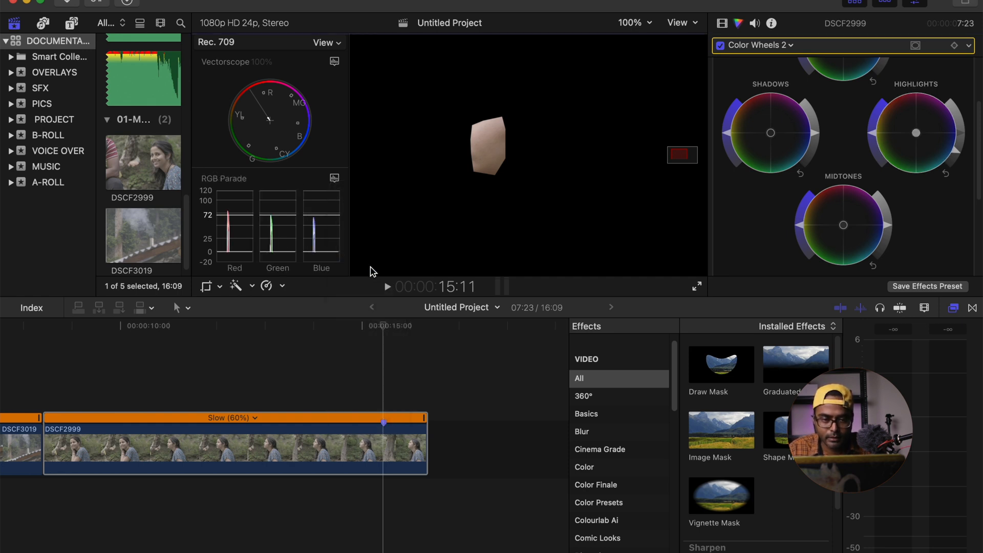
pyautogui.click(723, 23)
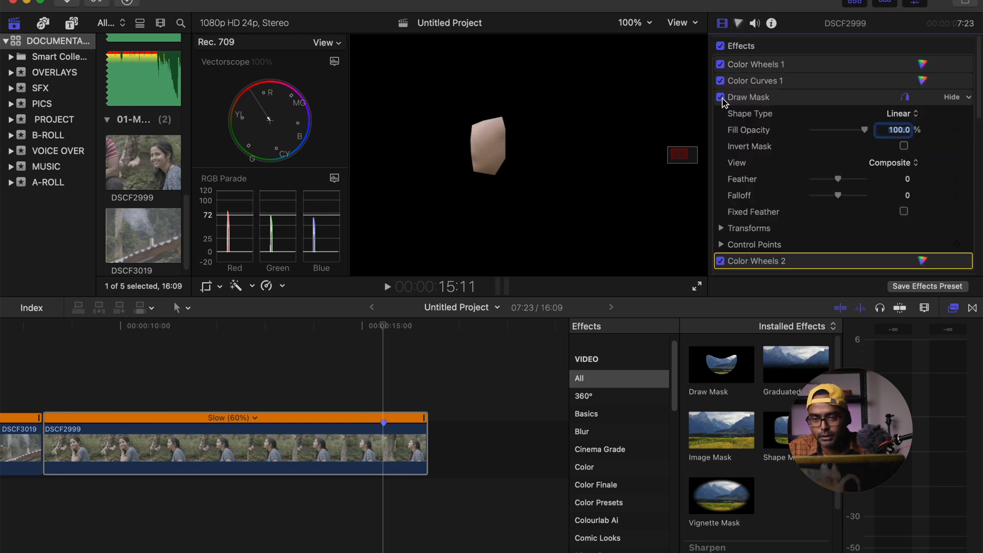
pyautogui.click(721, 97)
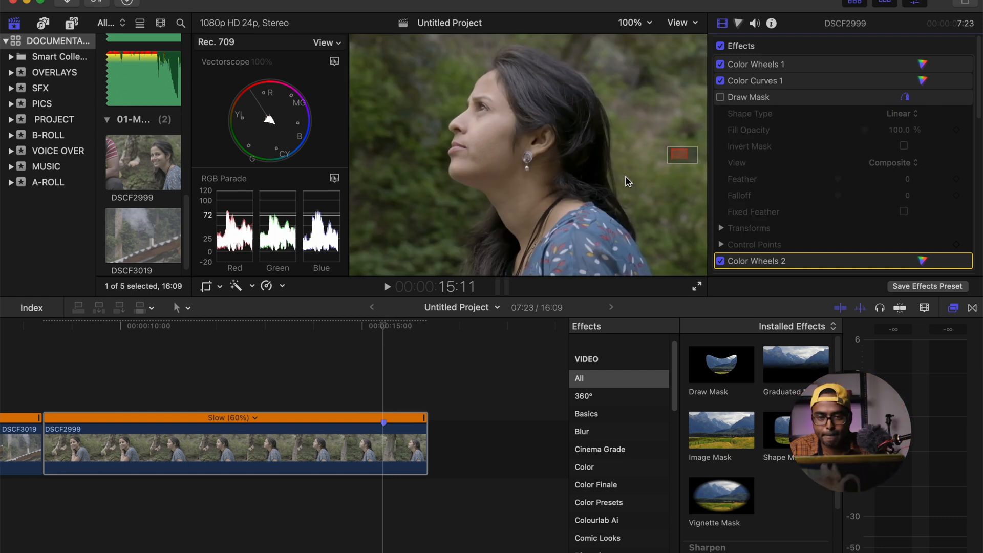
pyautogui.click(643, 23)
pyautogui.click(646, 89)
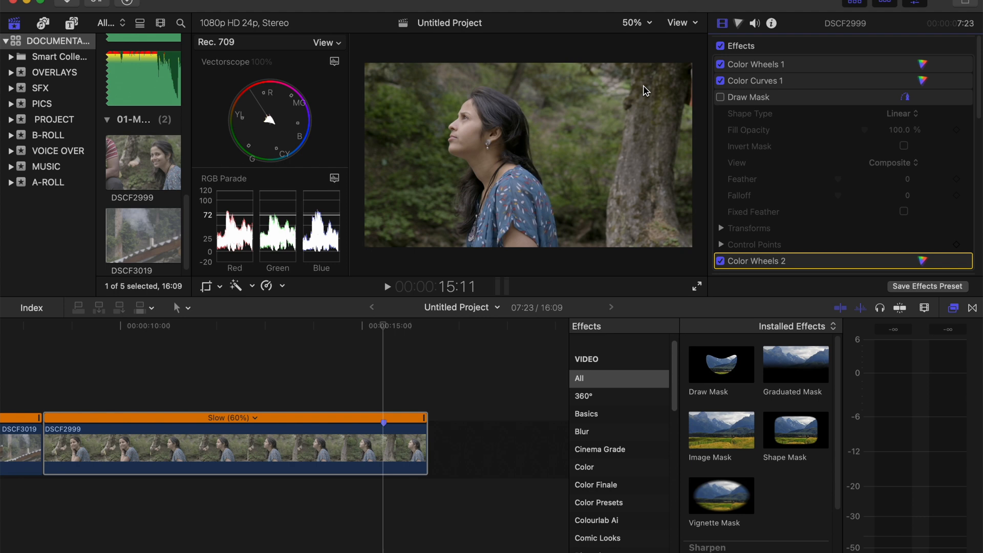
# Add a third Color Wheels correction to DSCF2999, tinting its shadows towards blue and its highlights towards orange.
pyautogui.click(739, 27)
pyautogui.click(782, 50)
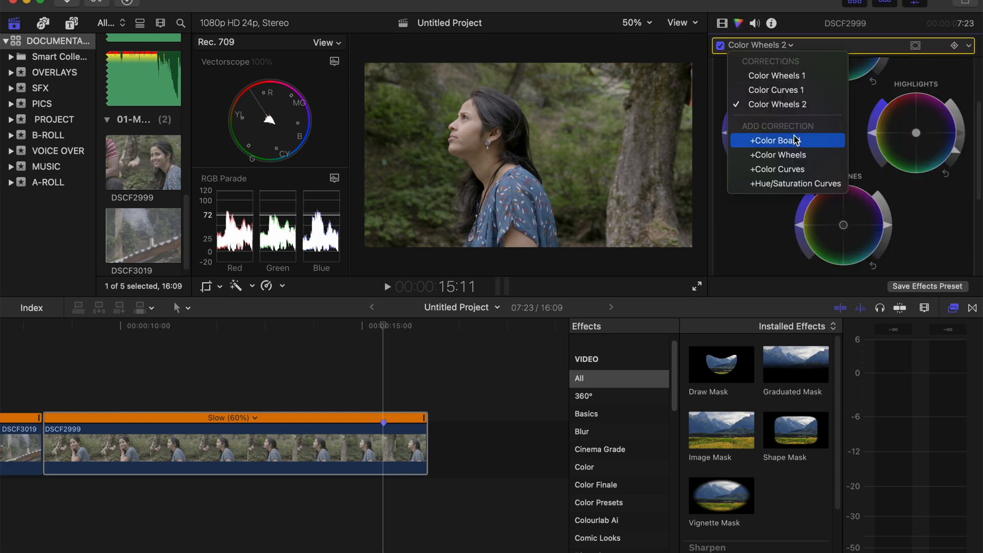
pyautogui.click(799, 155)
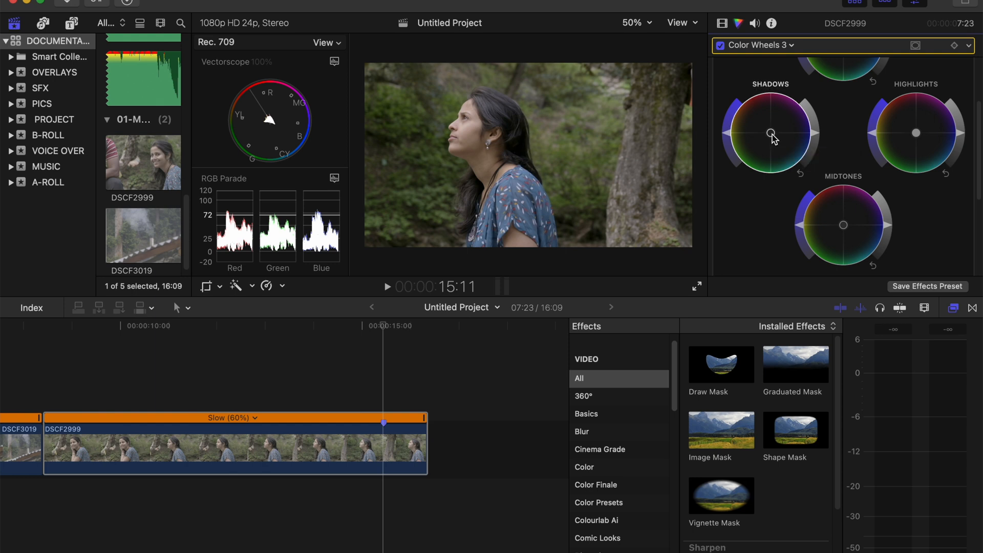
pyautogui.moveTo(772, 137); pyautogui.dragTo(818, 176)
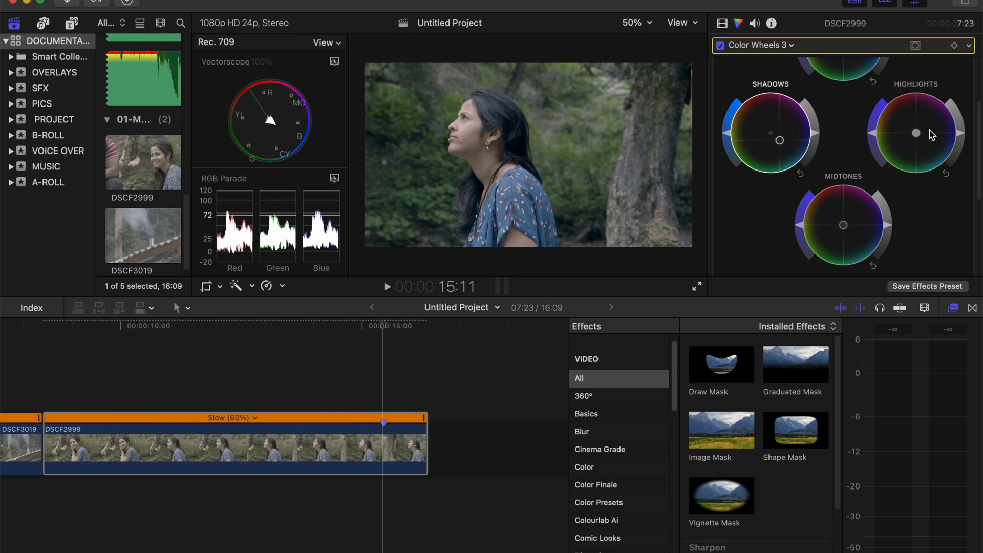
pyautogui.moveTo(919, 137); pyautogui.dragTo(895, 123)
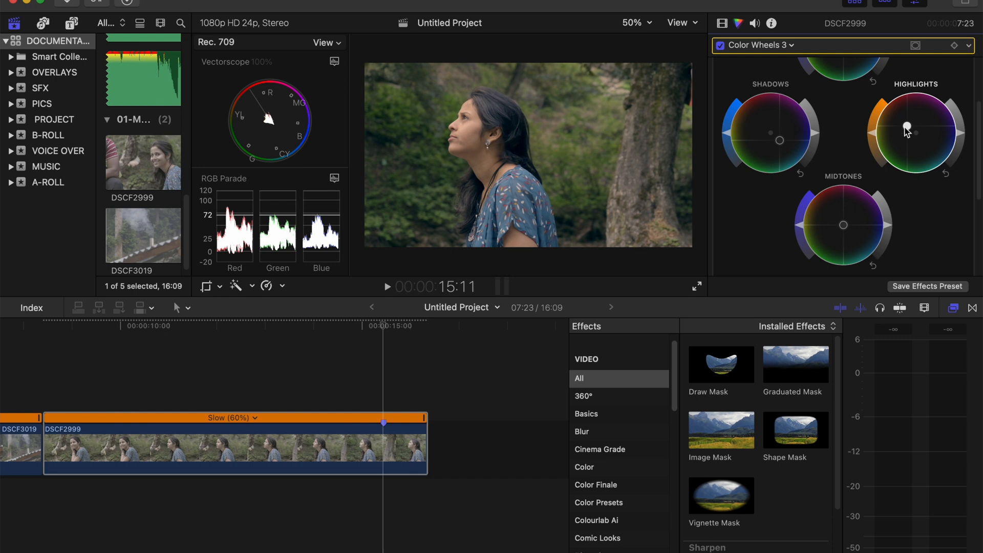
pyautogui.moveTo(905, 127); pyautogui.dragTo(902, 125)
# Raise the highlights' brightness very slightly and lower the midtones' brightness slightly in the third Color Wheels correction.
pyautogui.moveTo(962, 137); pyautogui.dragTo(962, 135)
pyautogui.scroll(-3, 875, 171)
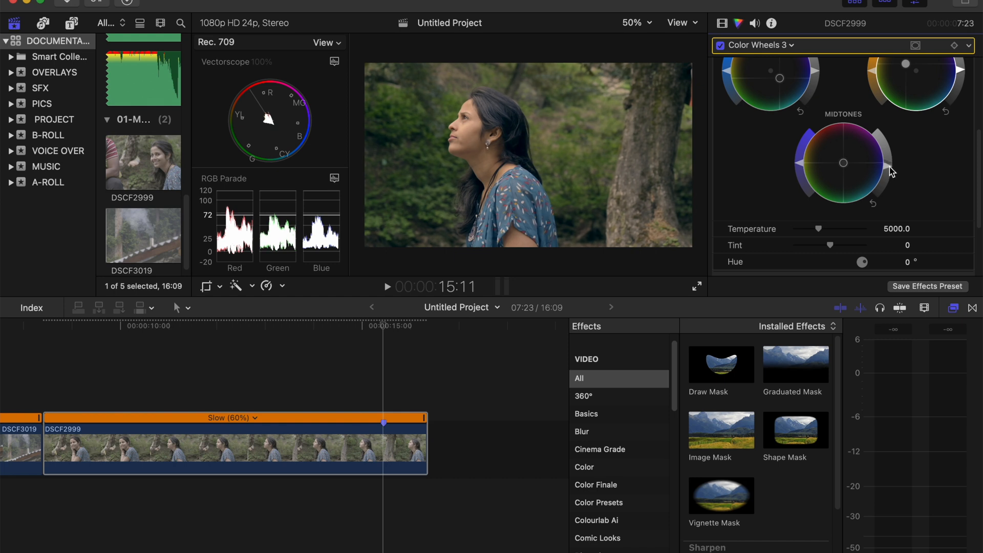
pyautogui.click(890, 167)
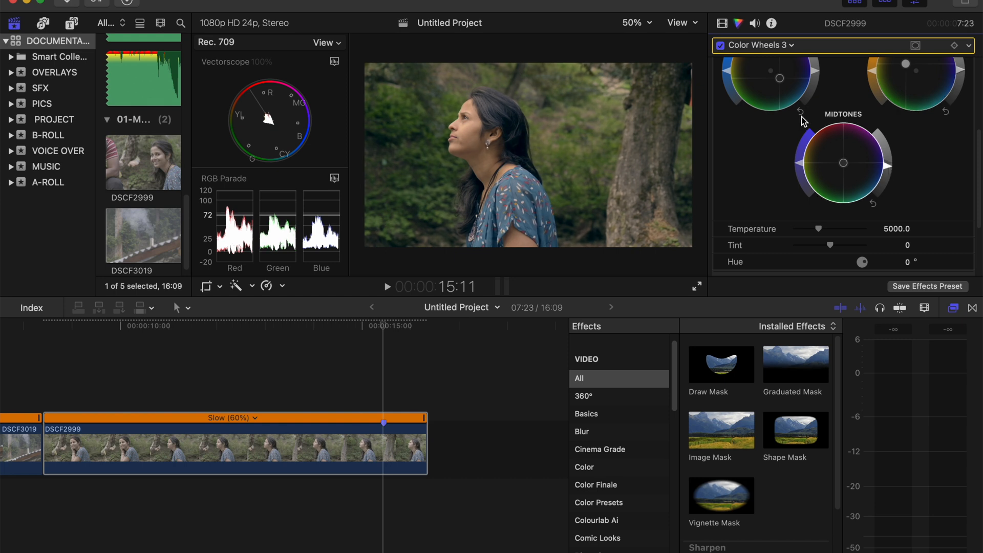
pyautogui.scroll(5, 742, 101)
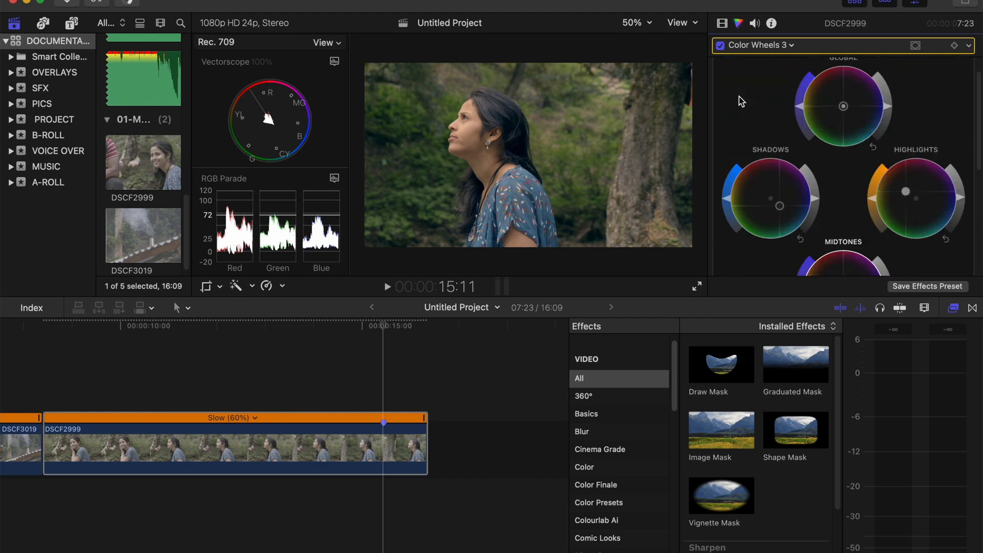
# Raise the global saturation slightly in the third Color Wheels correction of DSCF2999.
pyautogui.click(791, 45)
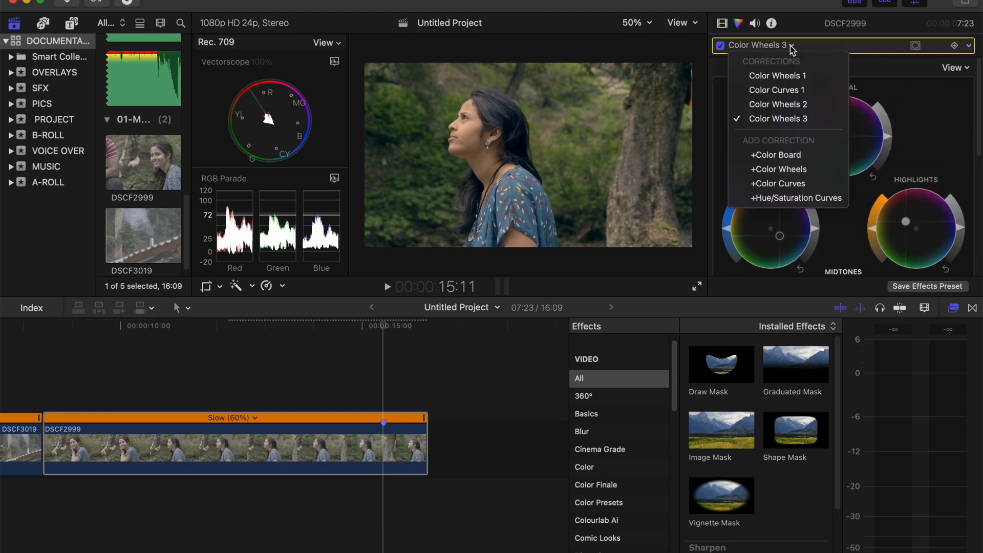
pyautogui.click(923, 108)
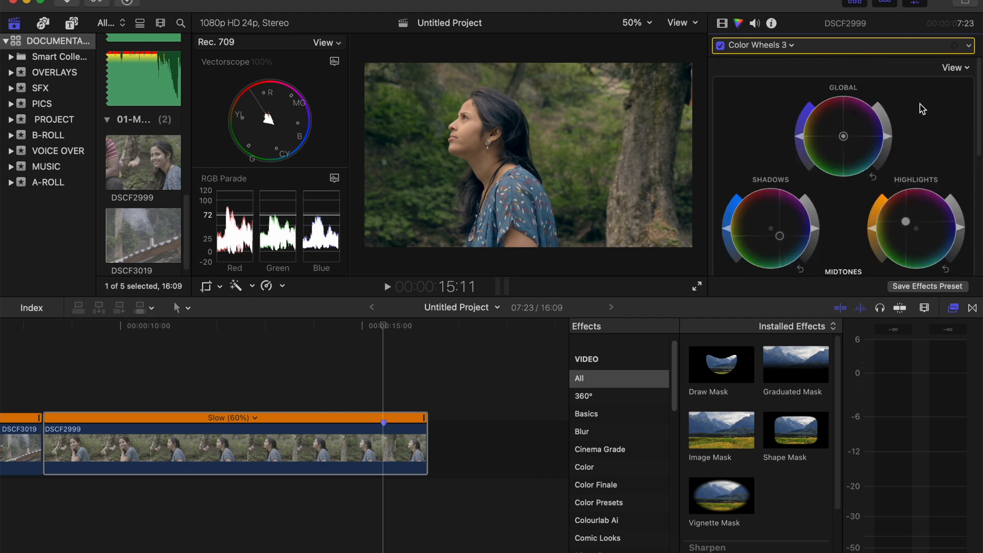
pyautogui.click(801, 131)
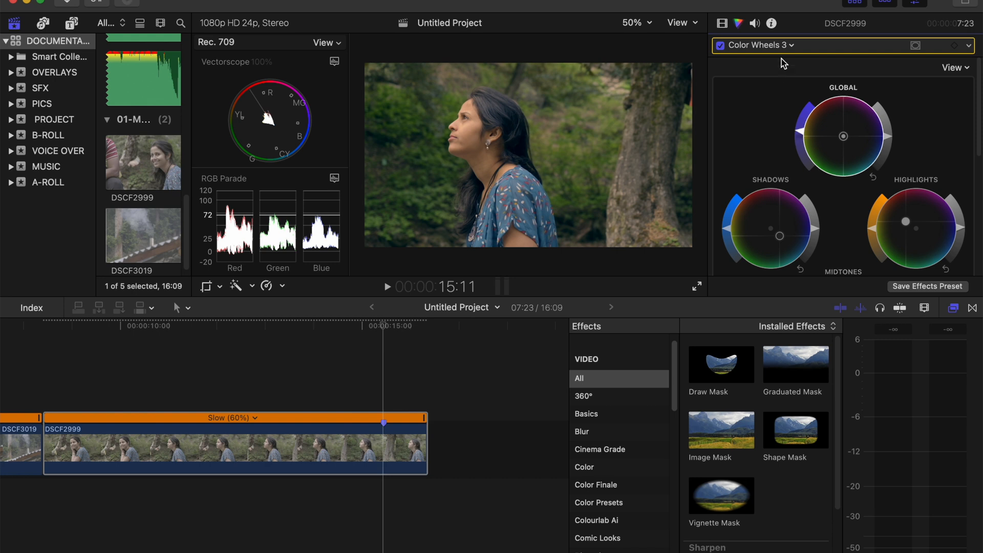
pyautogui.click(792, 47)
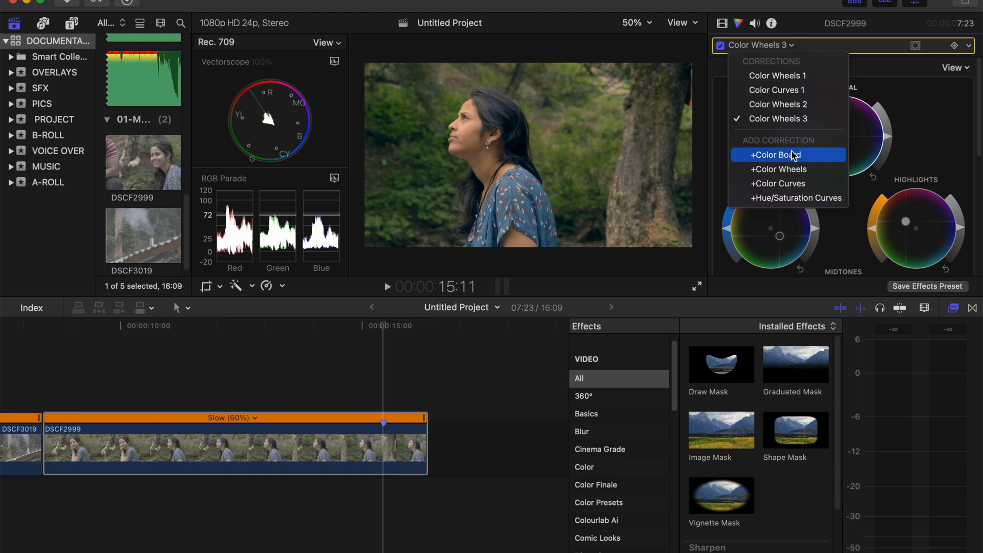
pyautogui.click(887, 46)
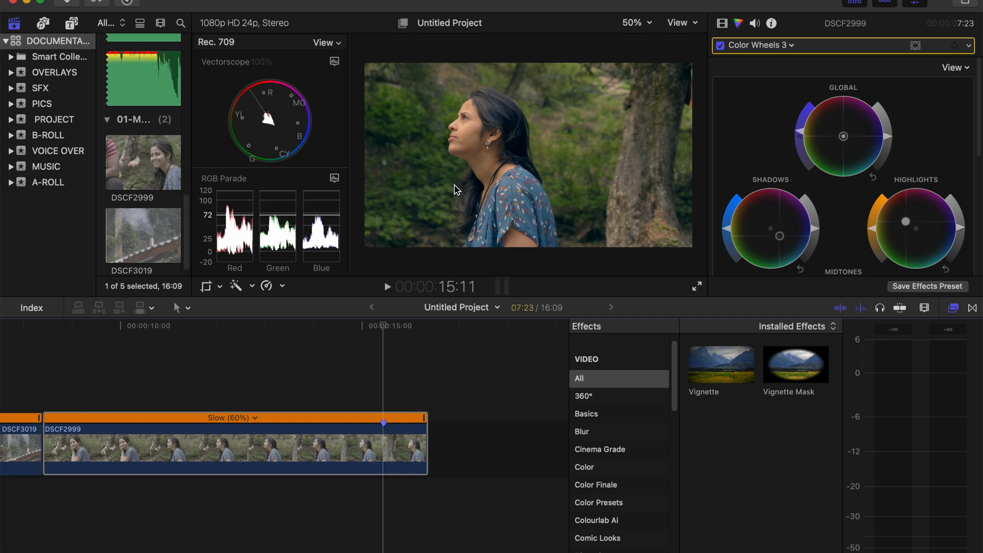
# Add a second Color Curves correction and shape its luma curve into a gentle S, lowering the shadows and raising the highlights slightly.
pyautogui.click(792, 46)
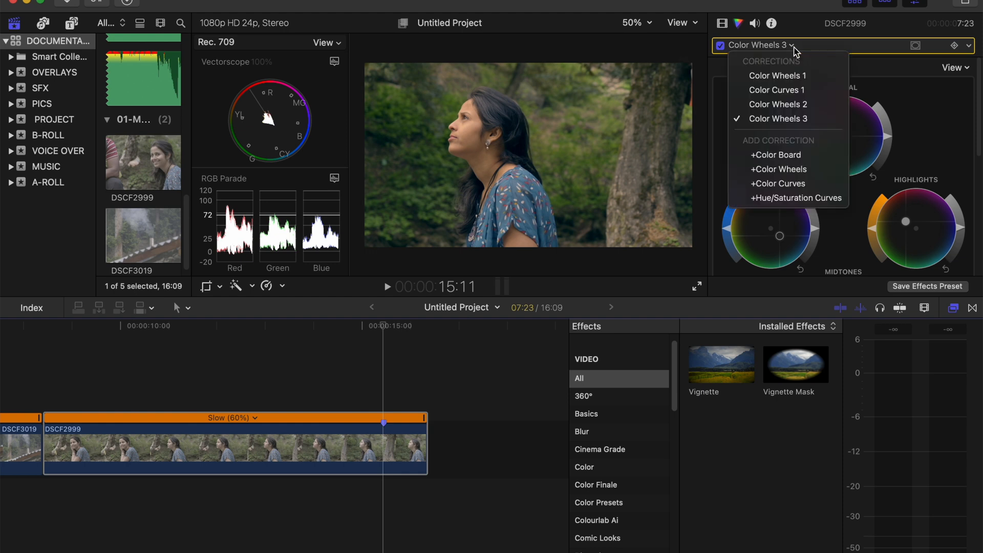
pyautogui.click(790, 184)
pyautogui.click(781, 162)
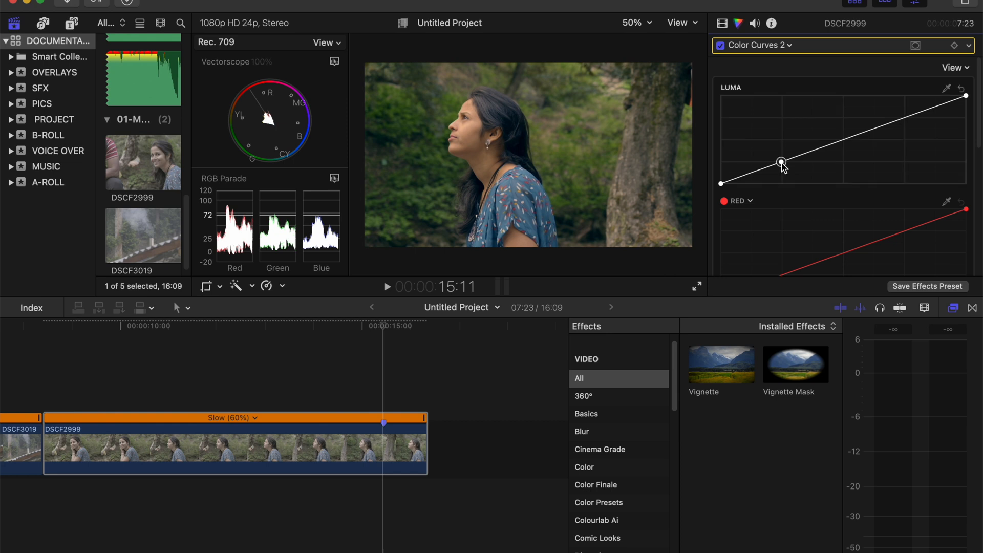
pyautogui.click(906, 118)
pyautogui.click(782, 163)
pyautogui.moveTo(783, 163); pyautogui.dragTo(783, 165)
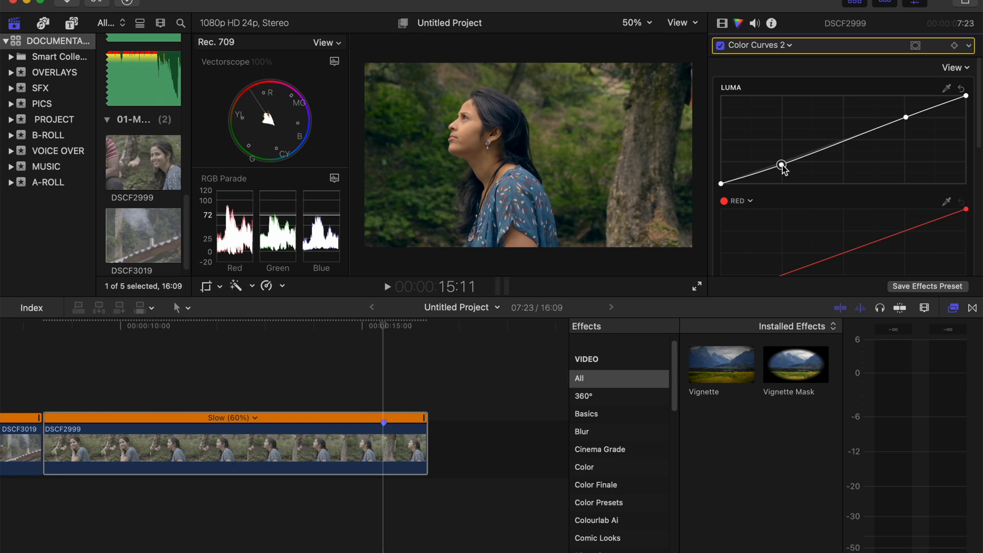
pyautogui.click(906, 118)
pyautogui.moveTo(907, 120); pyautogui.dragTo(905, 114)
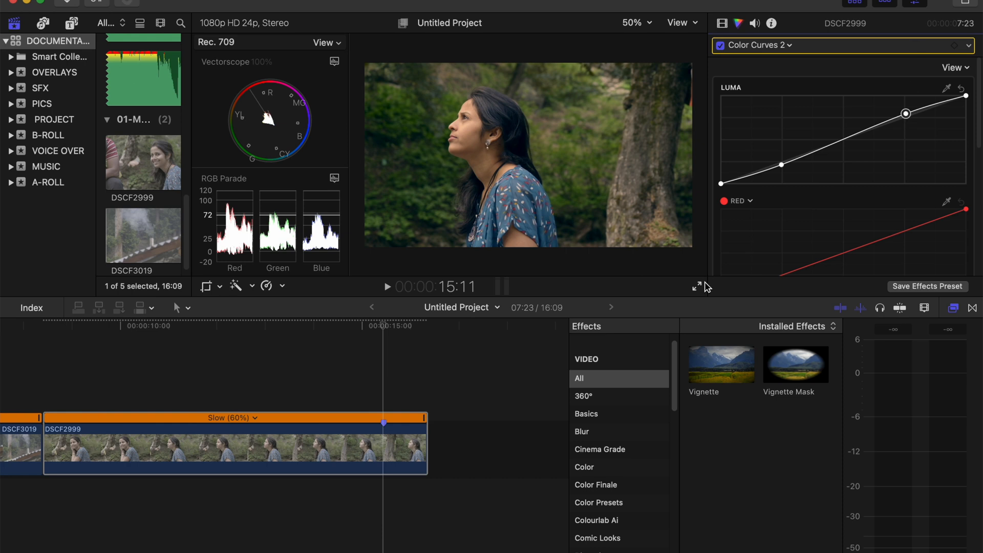
# Apply the Vignette effect to DSCF2999 and bring up its settings.
pyautogui.click(718, 378)
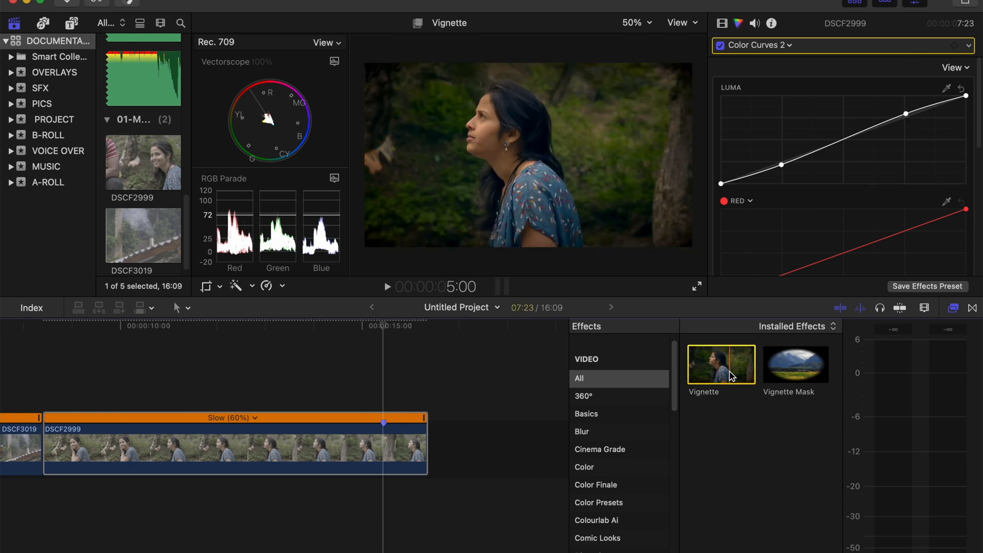
pyautogui.moveTo(732, 377); pyautogui.dragTo(335, 453)
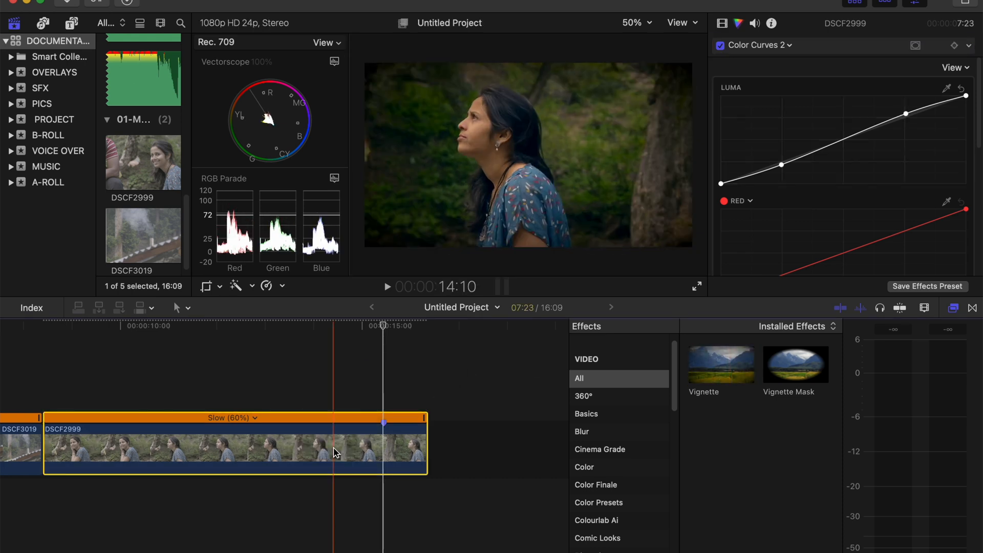
pyautogui.click(722, 23)
pyautogui.scroll(-10, 837, 158)
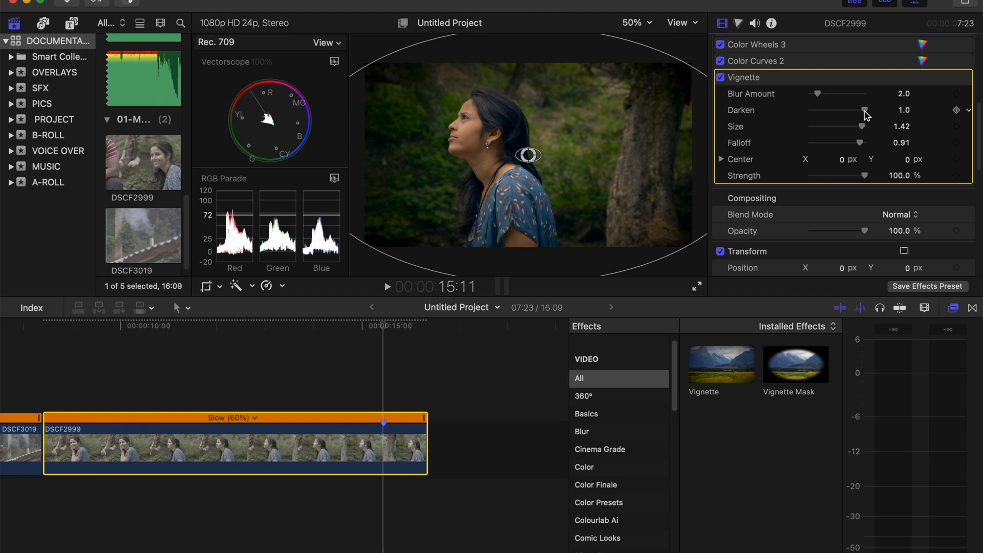
# Centre the vignette on the woman's face at X -0.24, Y 0.16, with Darken 0.64, Size 1.15 and Falloff 0.89.
pyautogui.moveTo(864, 110); pyautogui.dragTo(842, 109)
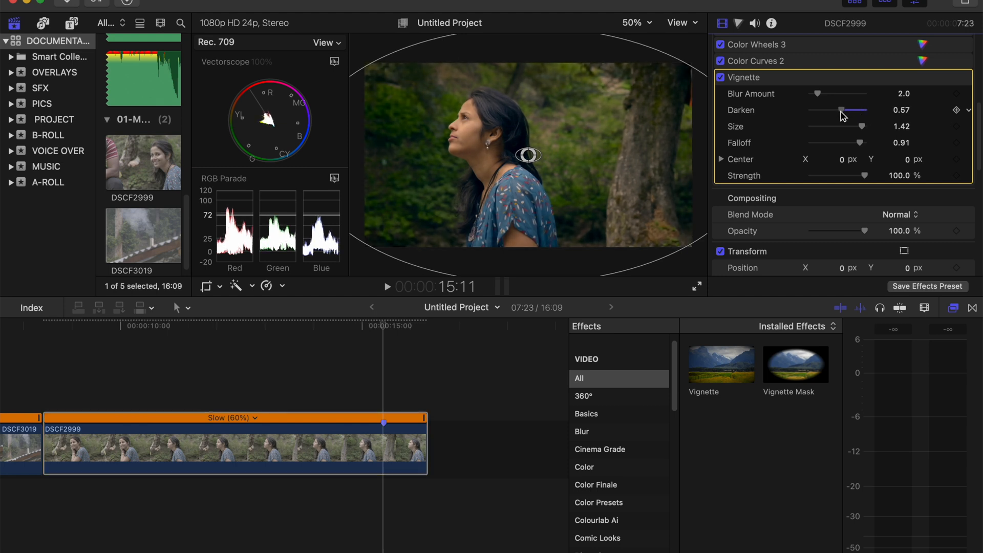
pyautogui.moveTo(529, 158); pyautogui.dragTo(486, 128)
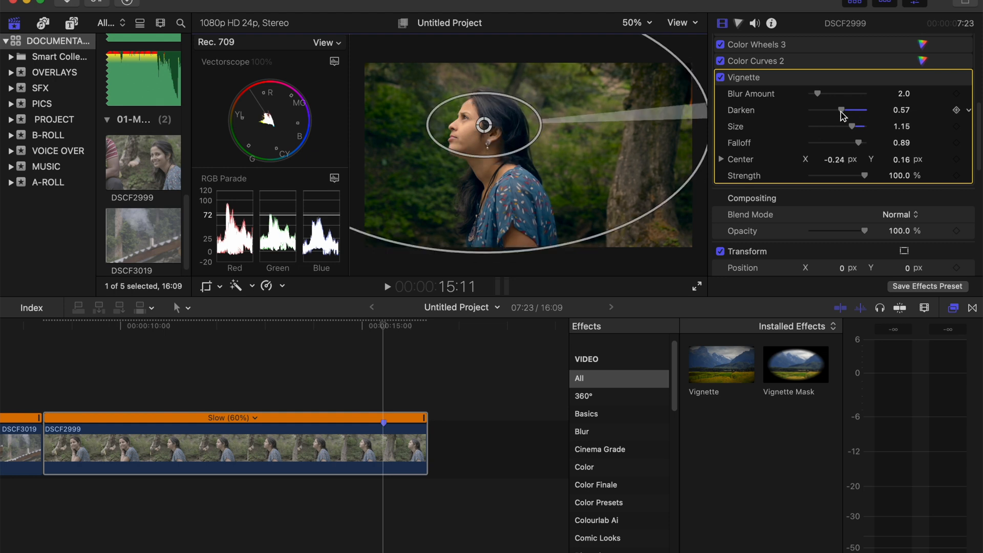
pyautogui.moveTo(841, 110); pyautogui.dragTo(846, 114)
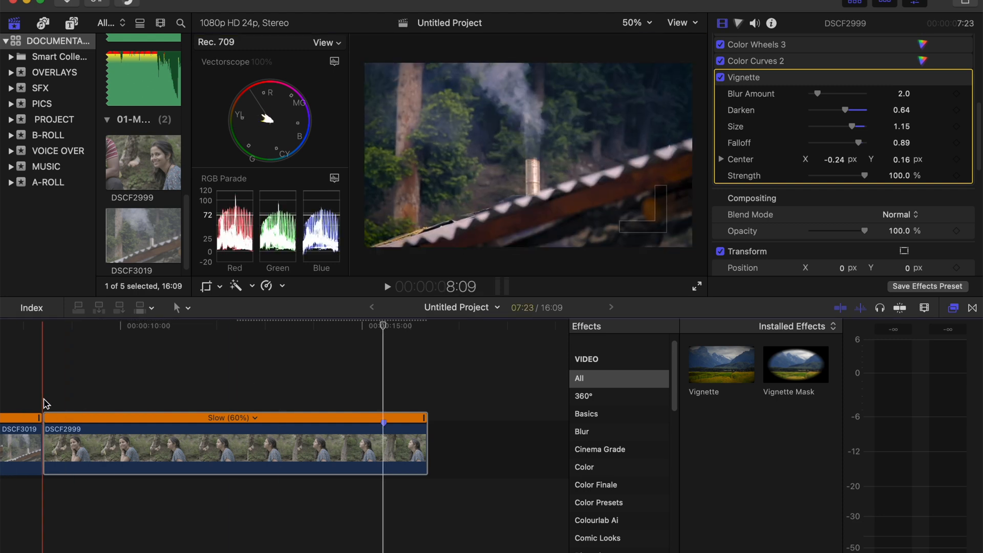
# Play DSCF2999 from its start in full screen to review the grade, and return to the editing view.
pyautogui.click(45, 404)
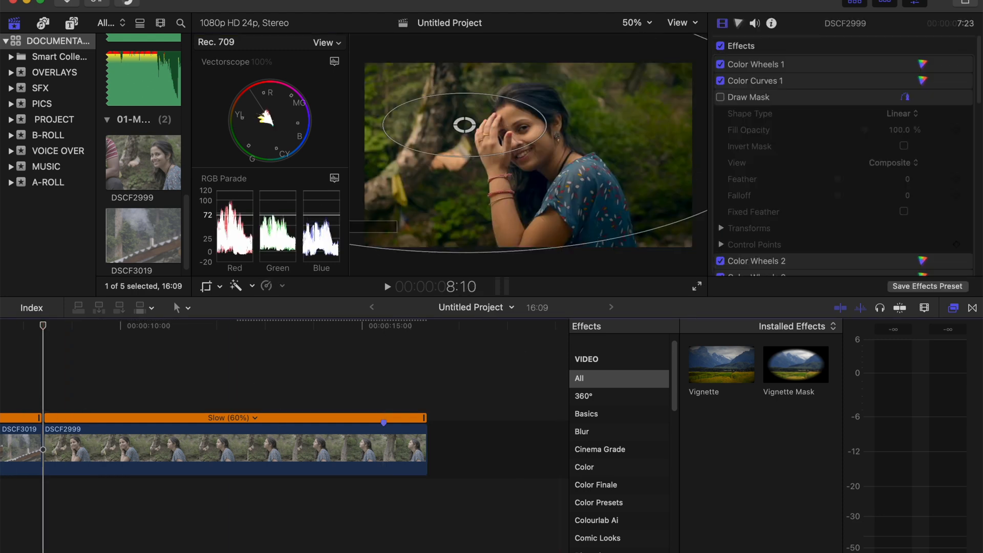
pyautogui.press('super+shift+f')
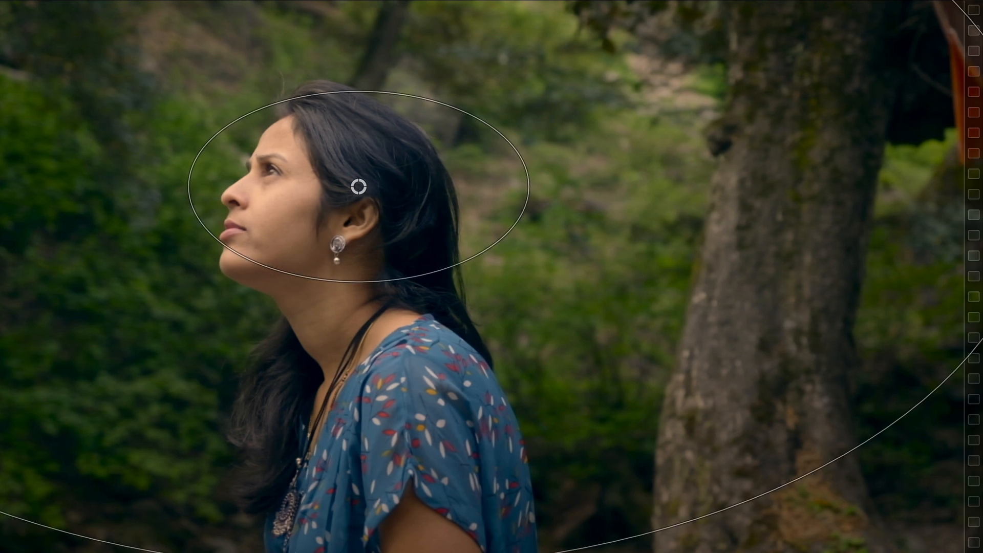
pyautogui.press('Escape')
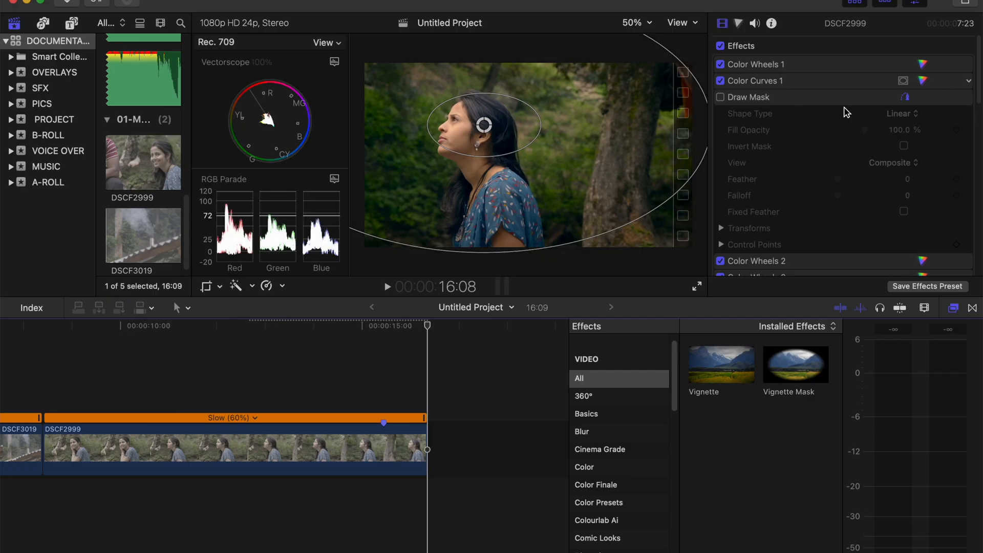
# Open DSCF2999's third Color Wheels correction and examine its wheels down to the midtones and temperature.
pyautogui.scroll(-8, 797, 160)
pyautogui.scroll(1, 798, 160)
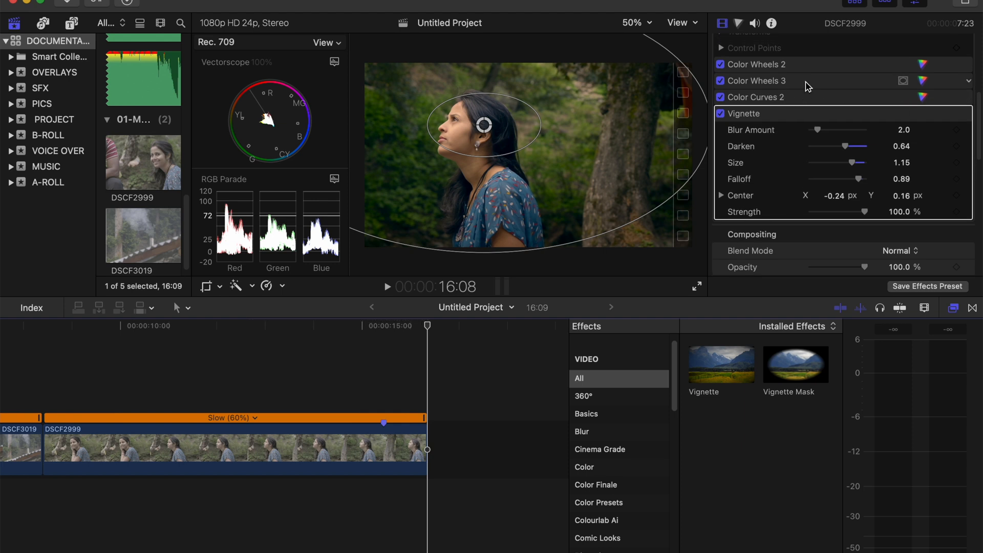
pyautogui.click(923, 82)
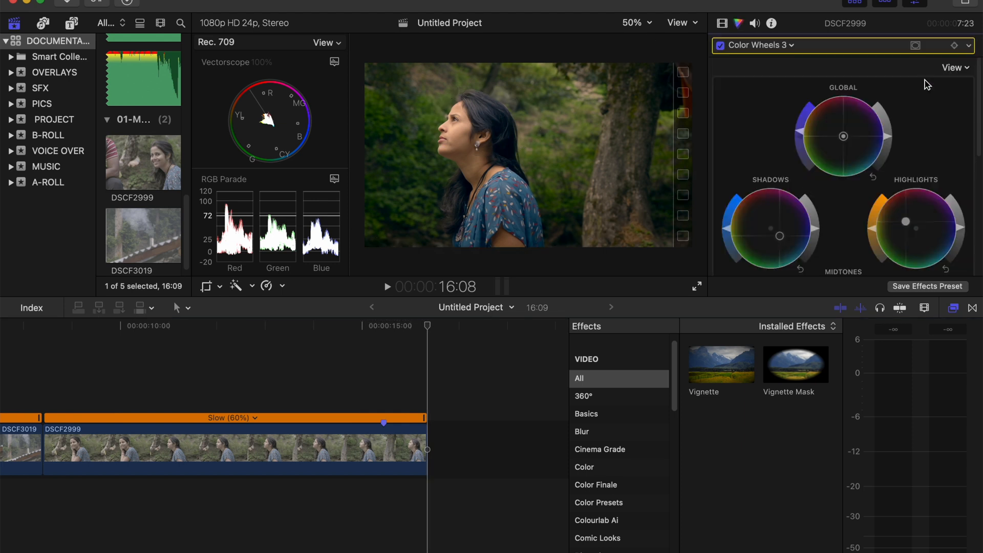
pyautogui.scroll(-4, 838, 220)
pyautogui.scroll(-2, 840, 220)
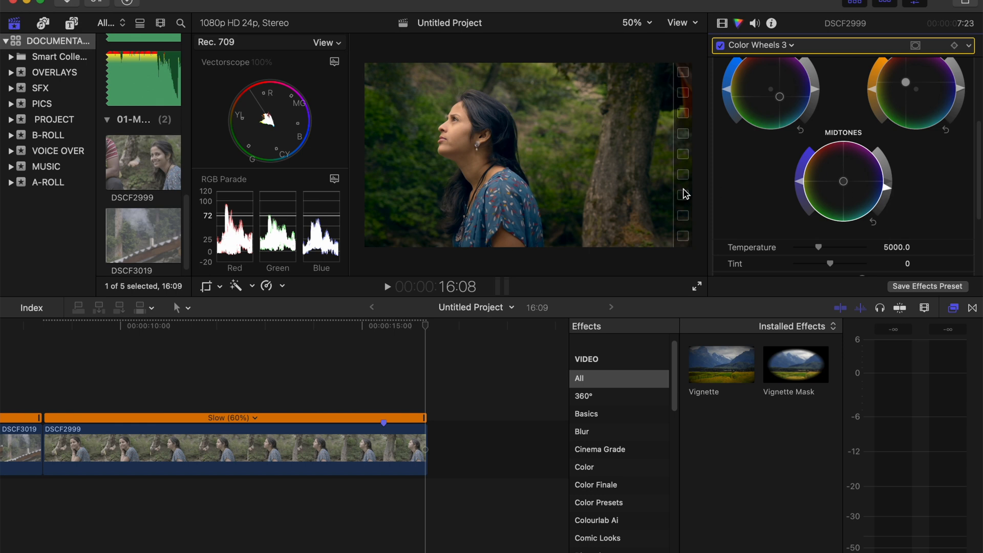
# Skim through the graded DSCF3019 and DSCF2999 clips in the timeline to compare their looks.
pyautogui.click(125, 391)
pyautogui.hscroll(-4, 289, 388)
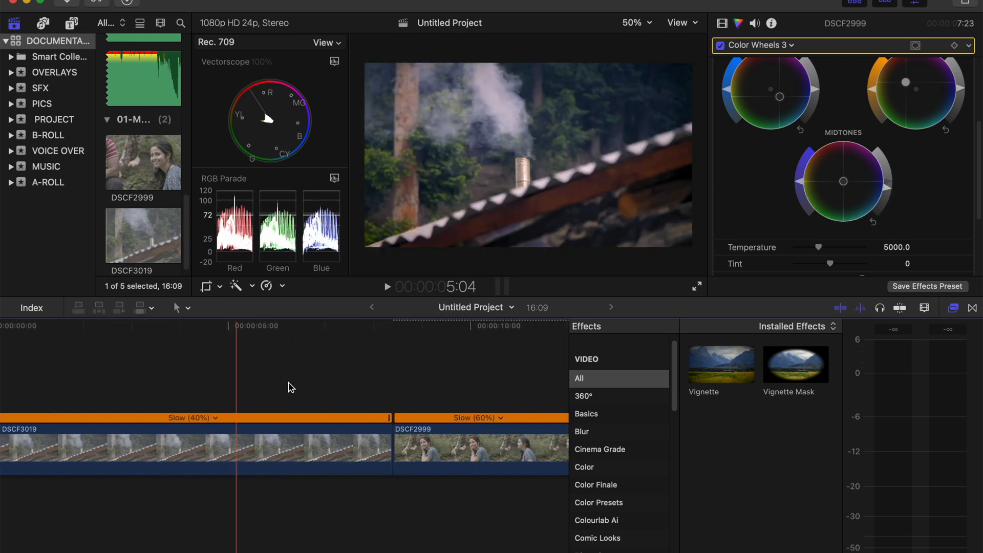
pyautogui.hscroll(7, 283, 388)
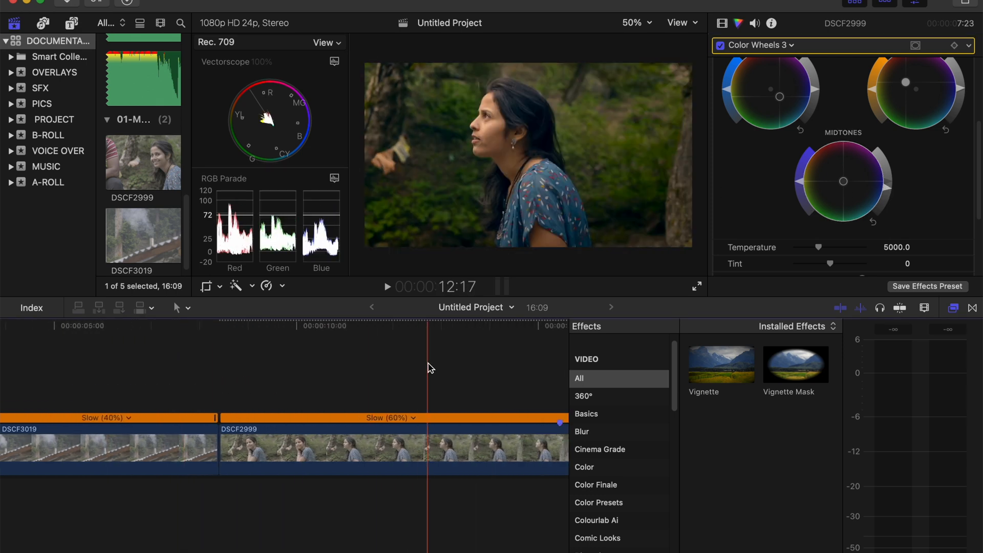
# Compare DSCF2999 with and without its grade by switching all its effects off and on, leaving them enabled.
pyautogui.click(428, 443)
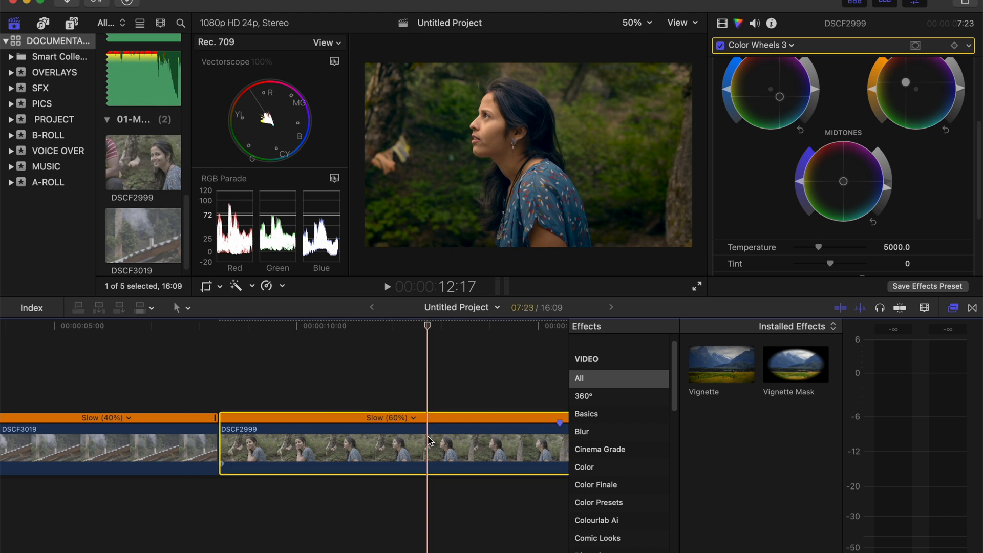
pyautogui.click(722, 23)
pyautogui.scroll(2, 745, 75)
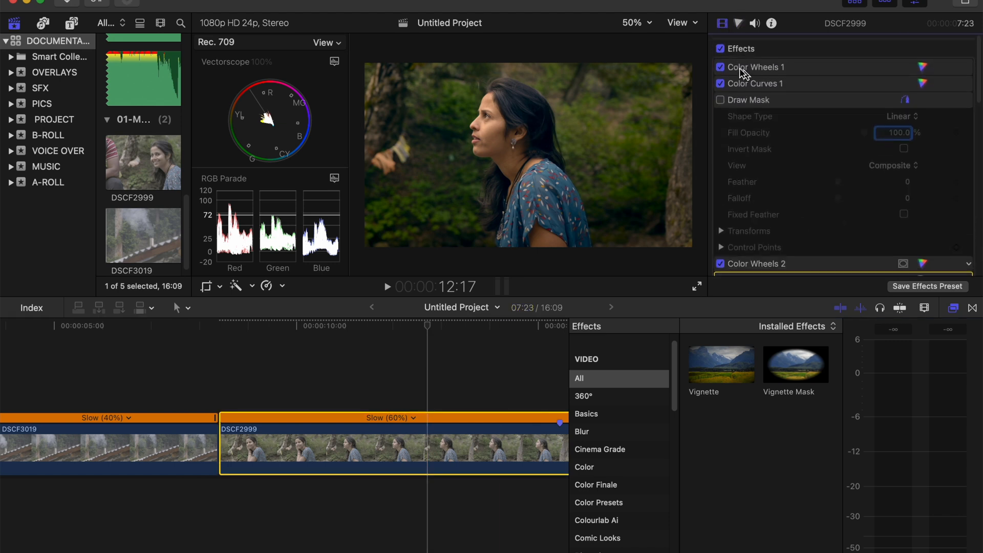
pyautogui.click(721, 46)
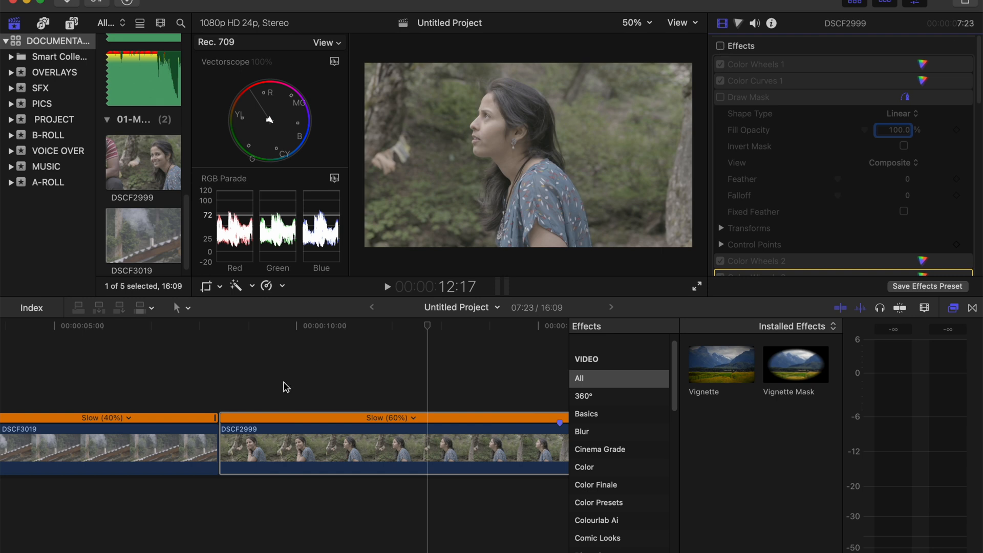
pyautogui.click(301, 404)
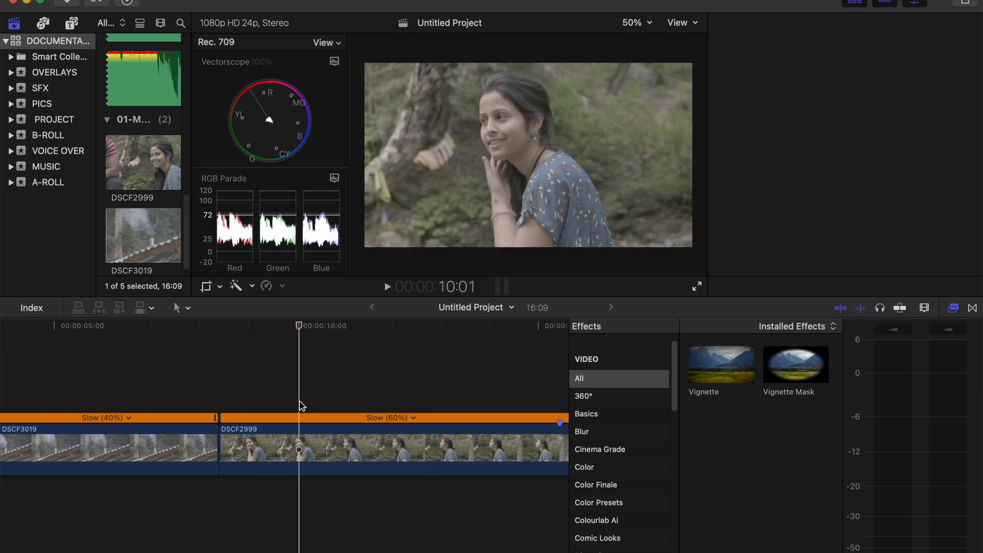
pyautogui.click(303, 454)
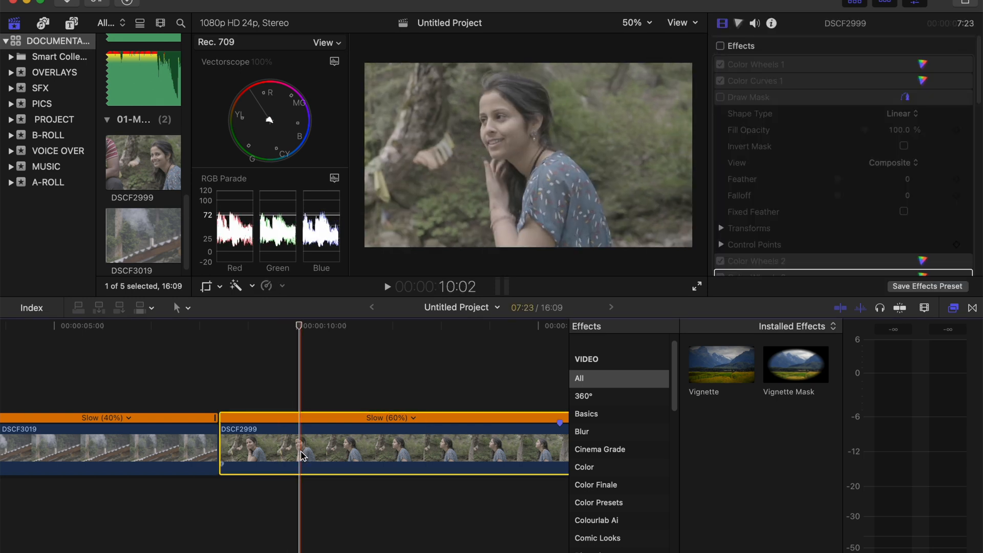
pyautogui.click(721, 46)
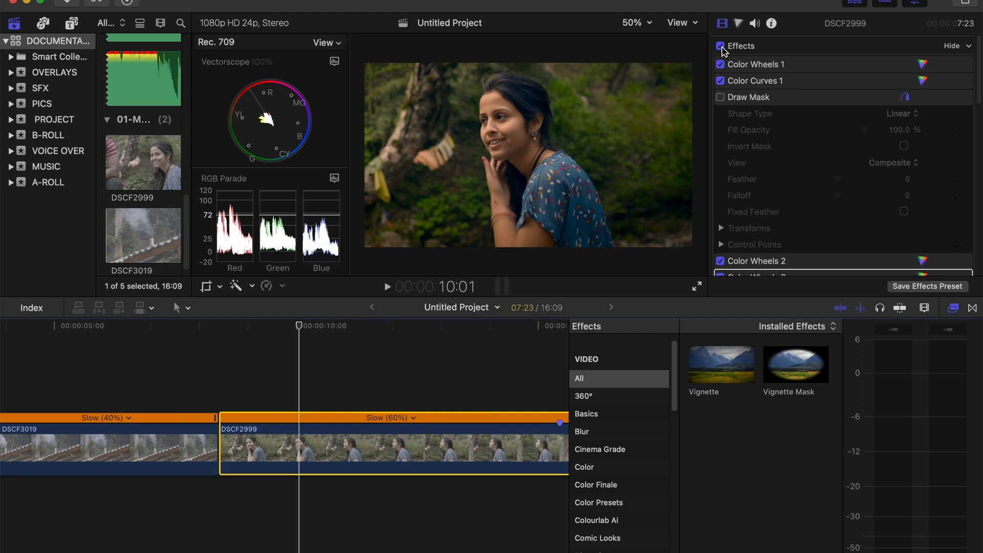
pyautogui.click(721, 46)
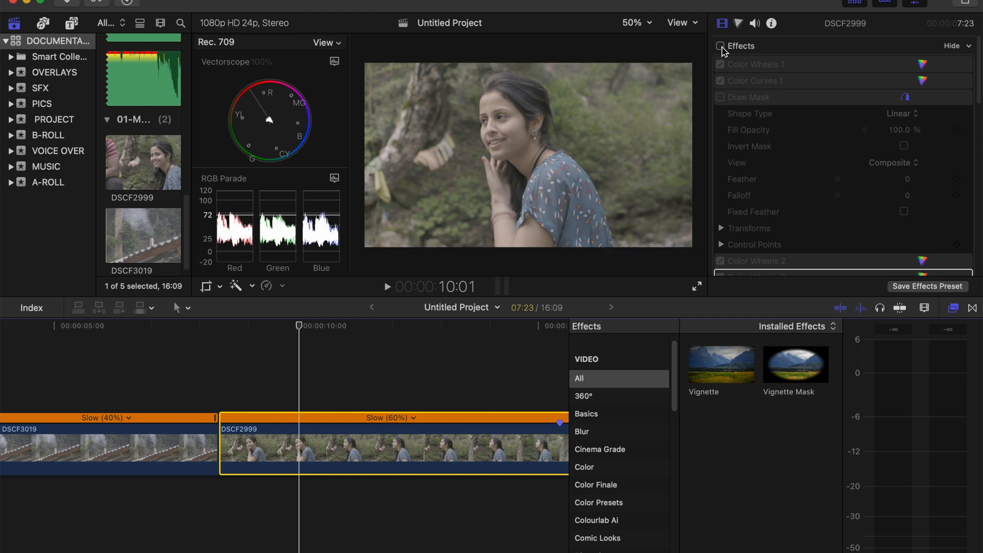
pyautogui.click(721, 46)
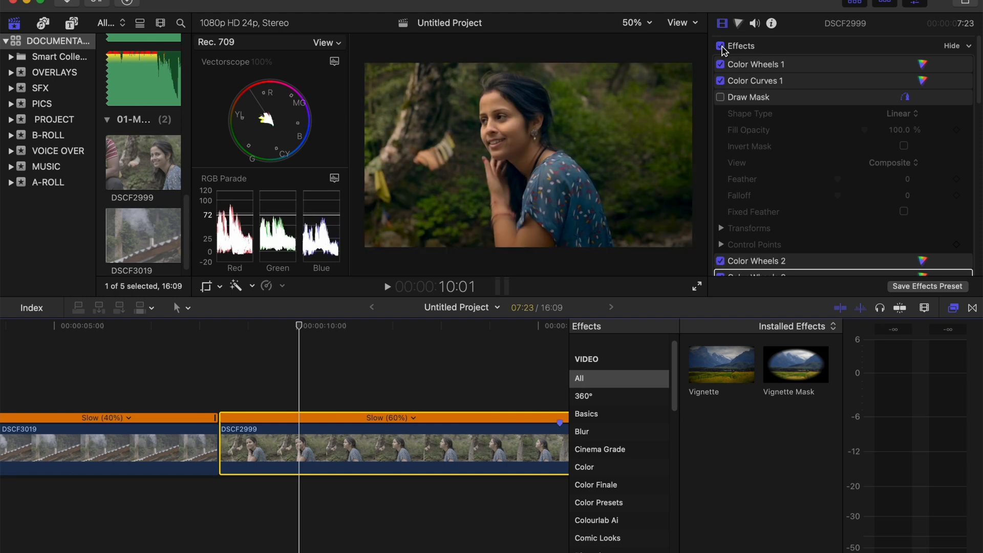